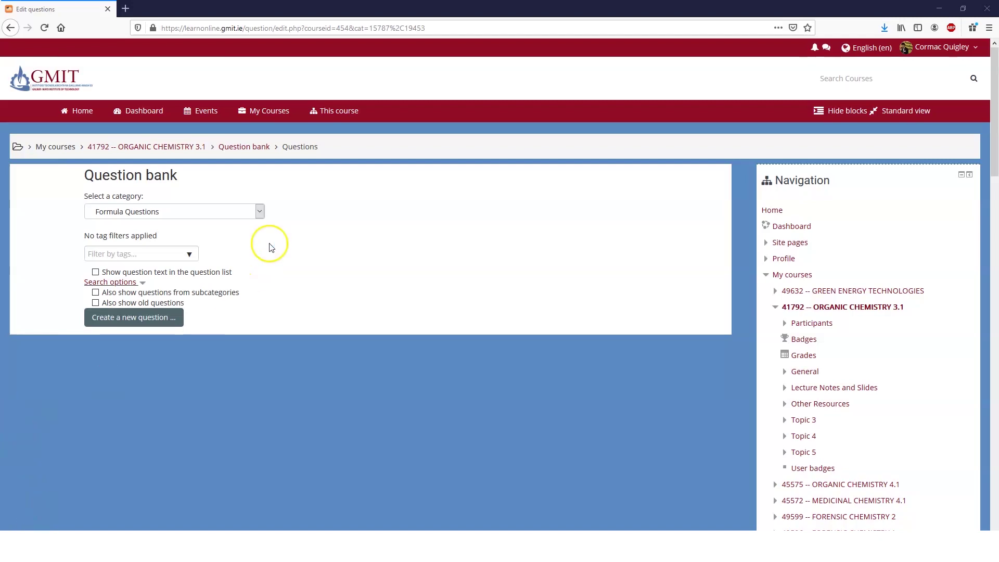
Create a new Formulas-type question in the Formula Questions category
{"action": "left_click", "coordinate": [174, 319]}
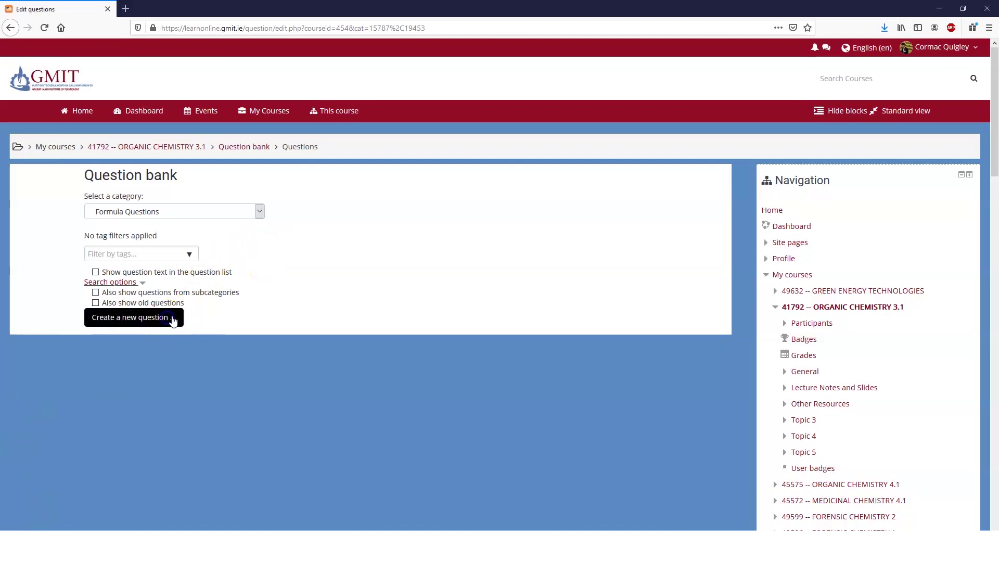
{"action": "scroll", "coordinate": [187, 320], "scroll_direction": "down", "scroll_amount": 1}
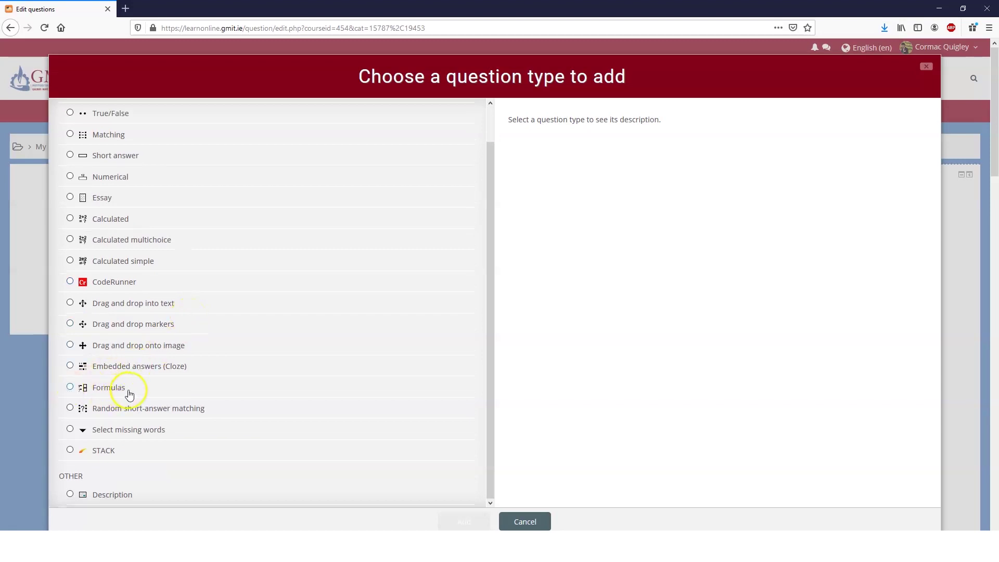
{"action": "left_click", "coordinate": [69, 388]}
{"action": "left_click", "coordinate": [462, 520]}
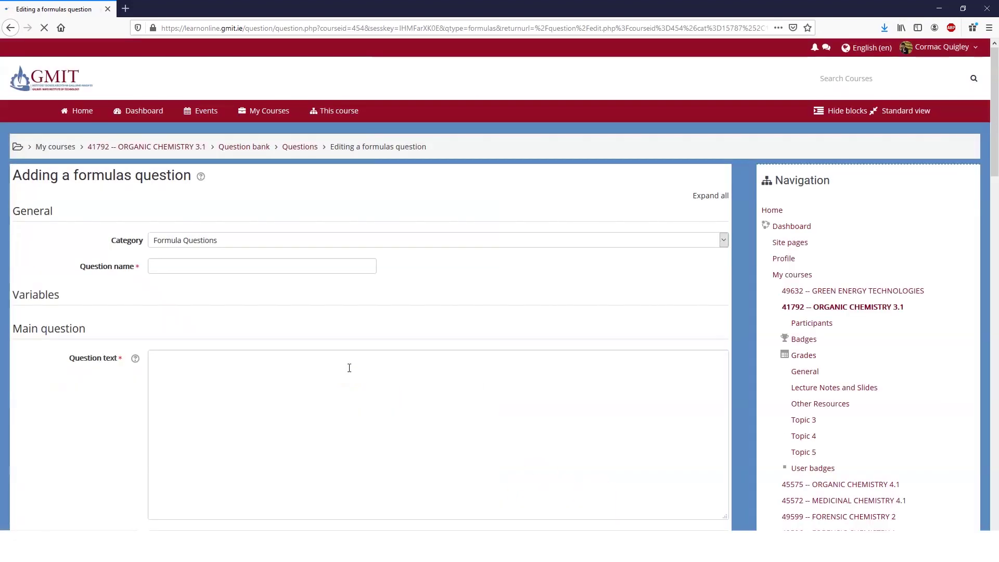
Start entering 'Example 1' as the question name
{"action": "left_click", "coordinate": [288, 267]}
{"action": "type", "text": "Example"}
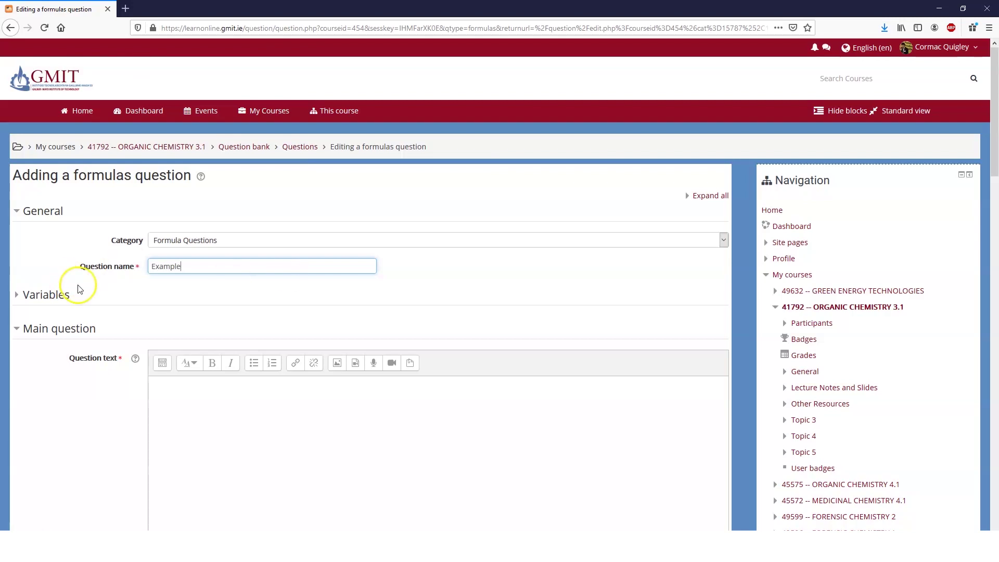
{"action": "left_click", "coordinate": [201, 268]}
Complete the name as 'Example 1' and collapse the Main question section
{"action": "type", "text": "1"}
{"action": "left_click", "coordinate": [203, 402]}
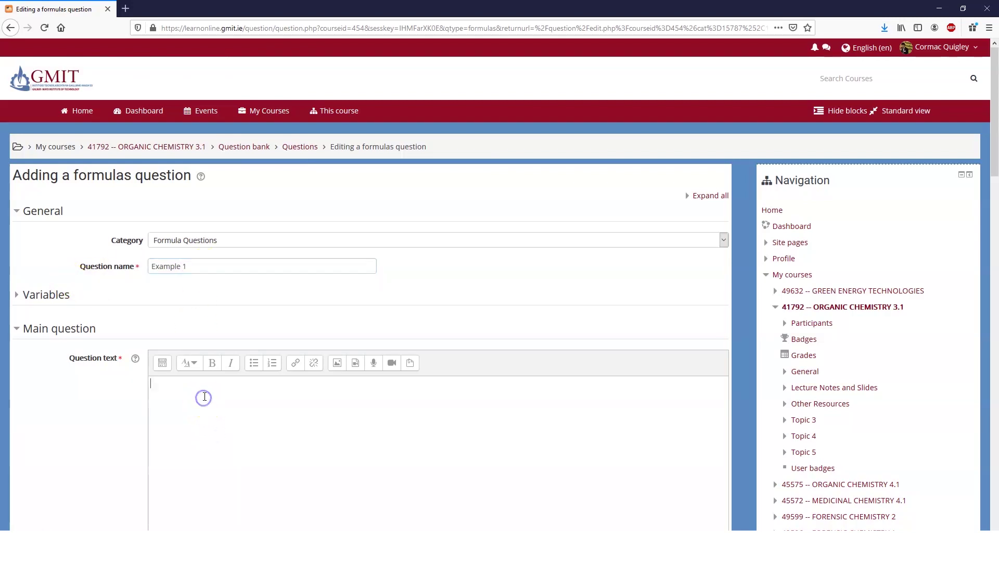
{"action": "scroll", "coordinate": [205, 394], "scroll_direction": "down", "scroll_amount": 3}
{"action": "scroll", "coordinate": [205, 394], "scroll_direction": "up", "scroll_amount": 2}
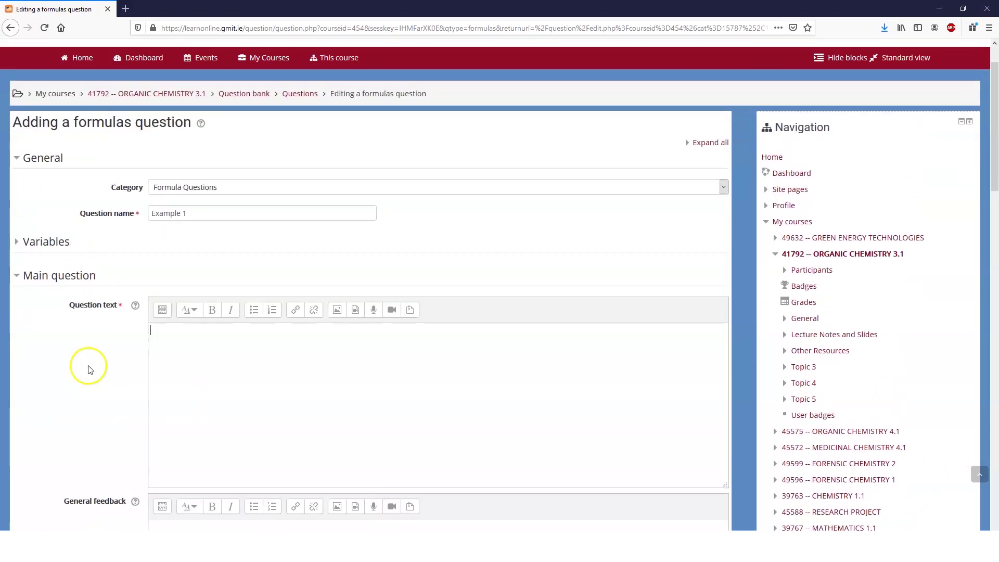
{"action": "left_click", "coordinate": [15, 276]}
{"action": "scroll", "coordinate": [129, 240], "scroll_direction": "down", "scroll_amount": 2}
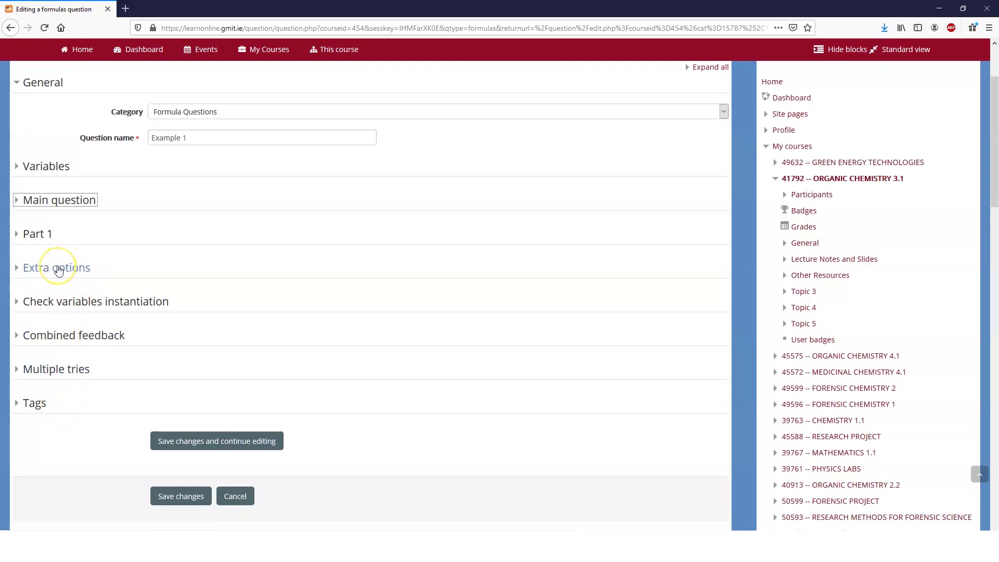
Expand Tags, then briefly open and close Multiple tries, Combined feedback, Check variables instantiation and Extra options
{"action": "left_click", "coordinate": [28, 404]}
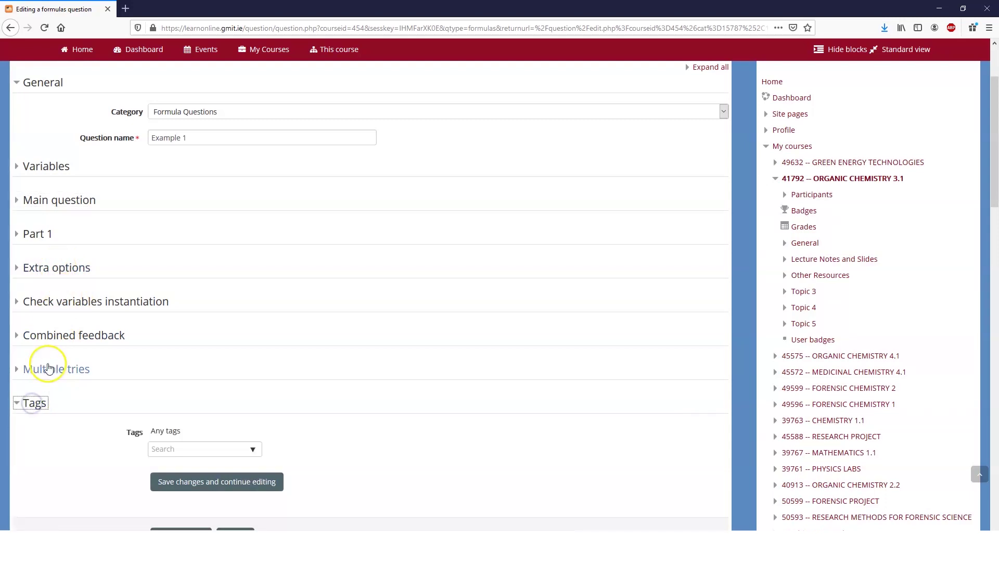
{"action": "left_click", "coordinate": [45, 364]}
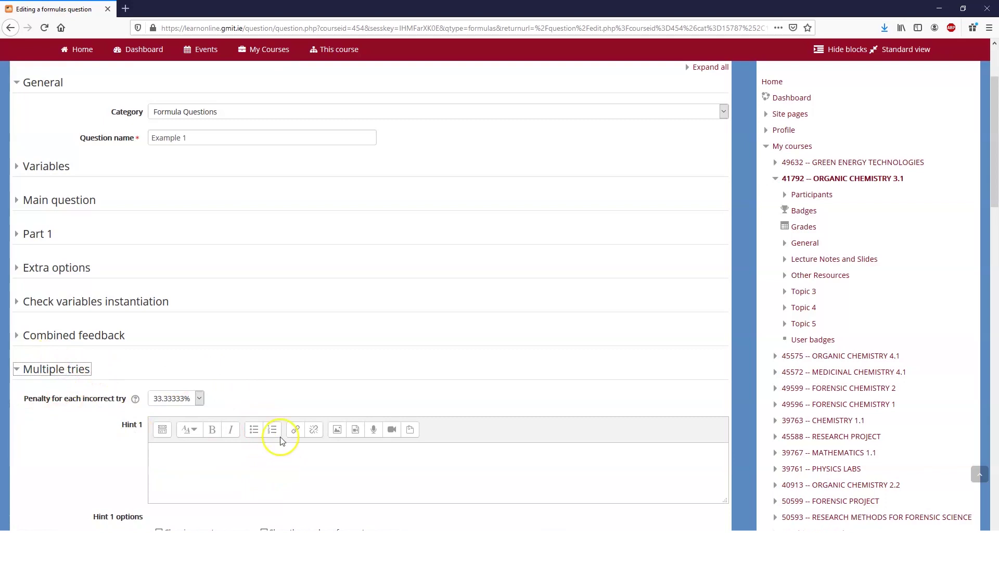
{"action": "left_click", "coordinate": [51, 373]}
{"action": "left_click", "coordinate": [60, 335]}
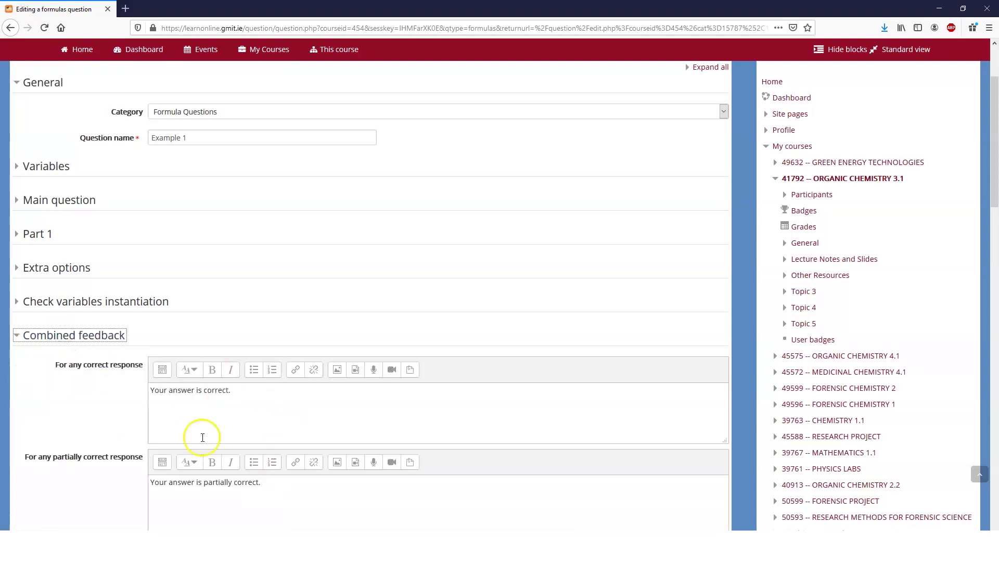
{"action": "left_click", "coordinate": [100, 334]}
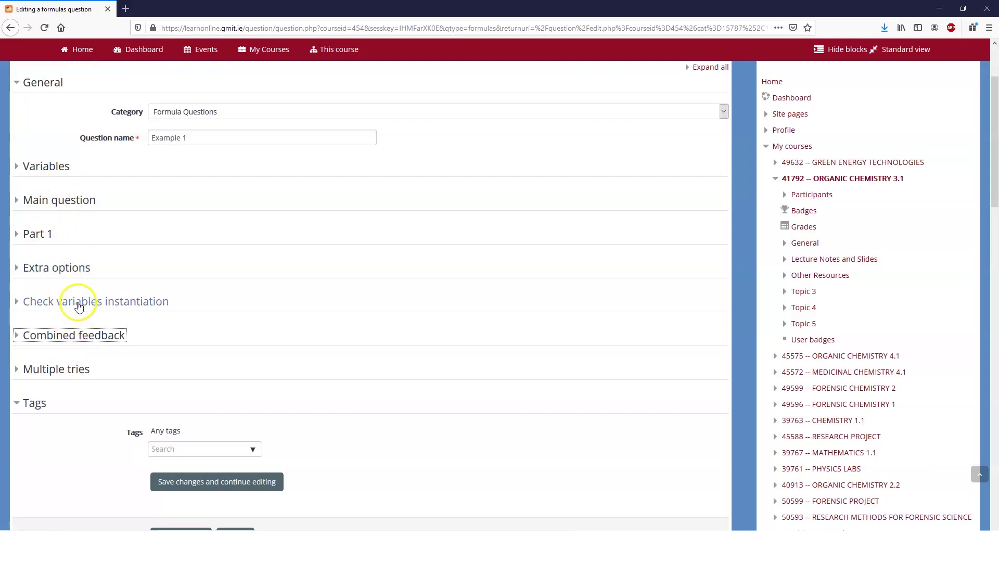
{"action": "left_click", "coordinate": [78, 303]}
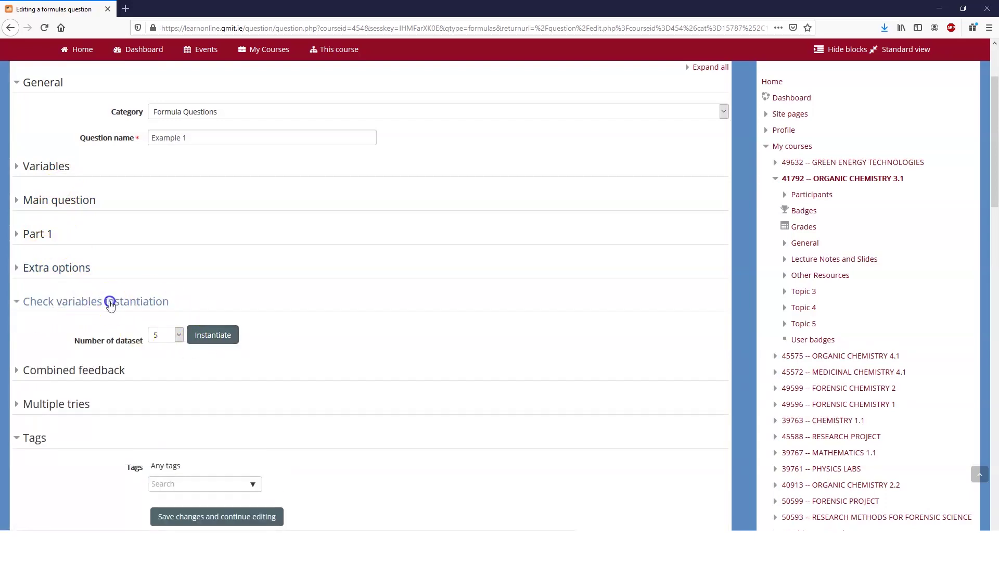
{"action": "left_click", "coordinate": [110, 302]}
{"action": "left_click", "coordinate": [56, 271]}
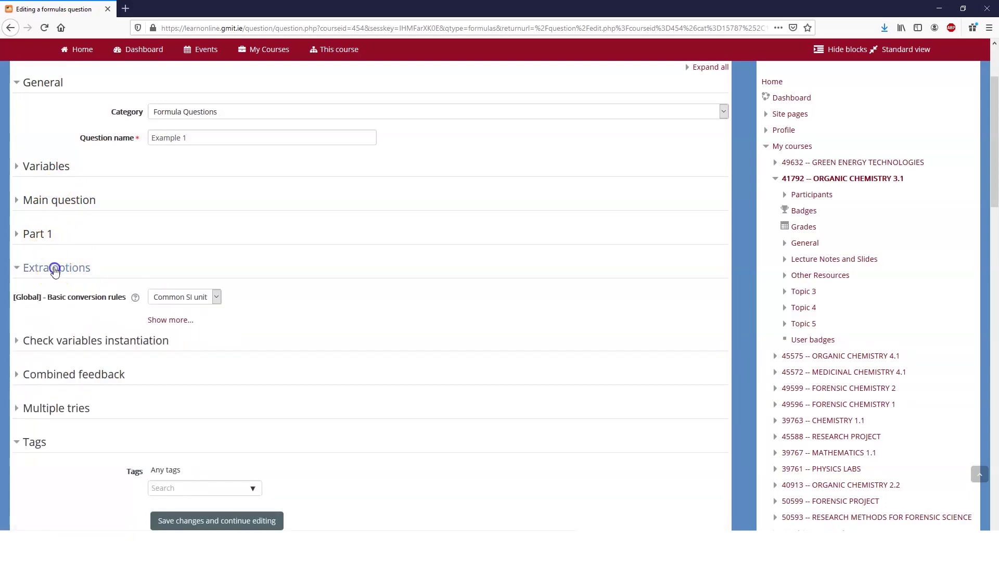
{"action": "left_click", "coordinate": [65, 269]}
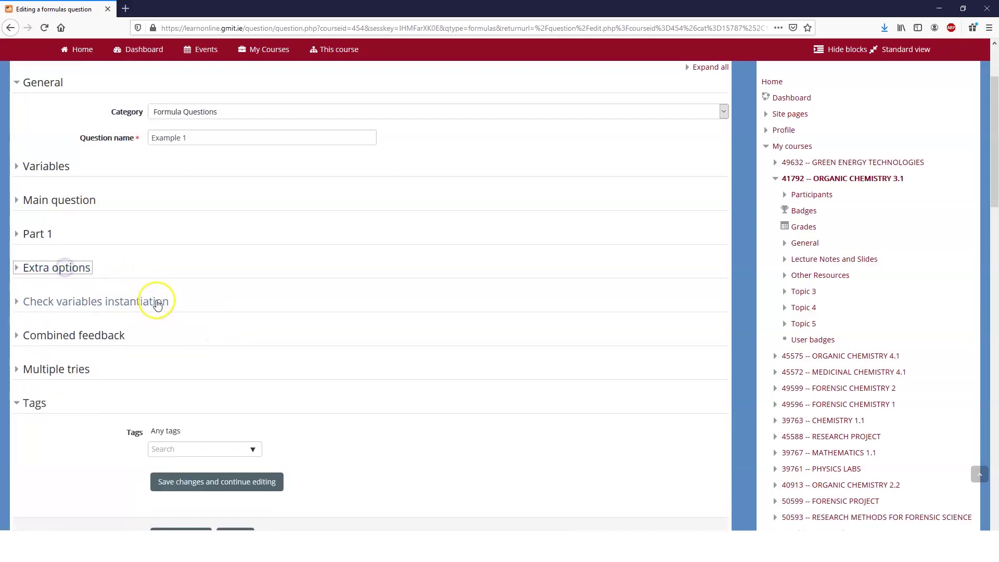
{"action": "scroll", "coordinate": [157, 304], "scroll_direction": "up", "scroll_amount": 3}
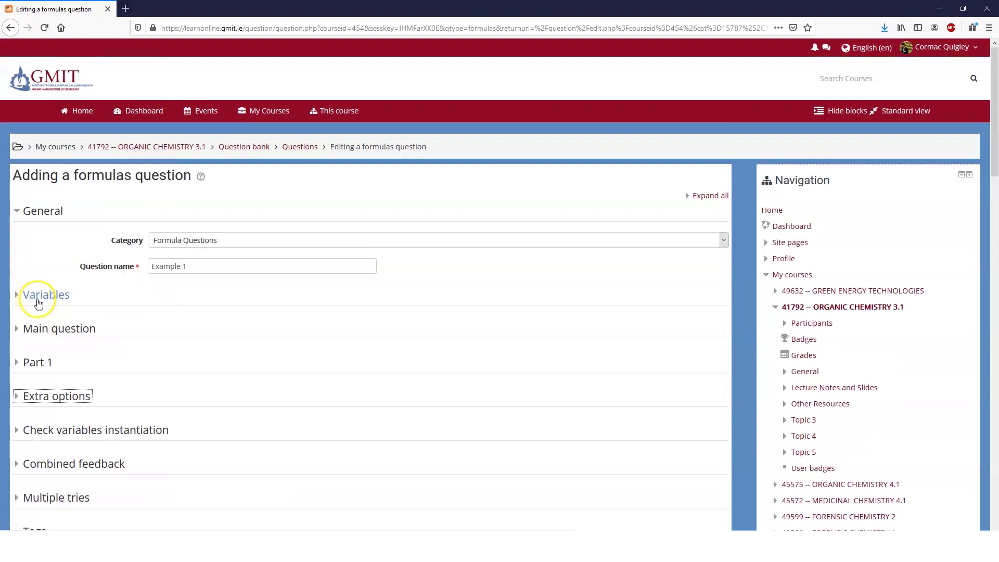
Enter 'What is the answer to the questions below.' as the question text
{"action": "left_click", "coordinate": [64, 328]}
{"action": "scroll", "coordinate": [238, 328], "scroll_direction": "down", "scroll_amount": 4}
{"action": "scroll", "coordinate": [235, 320], "scroll_direction": "up", "scroll_amount": 2}
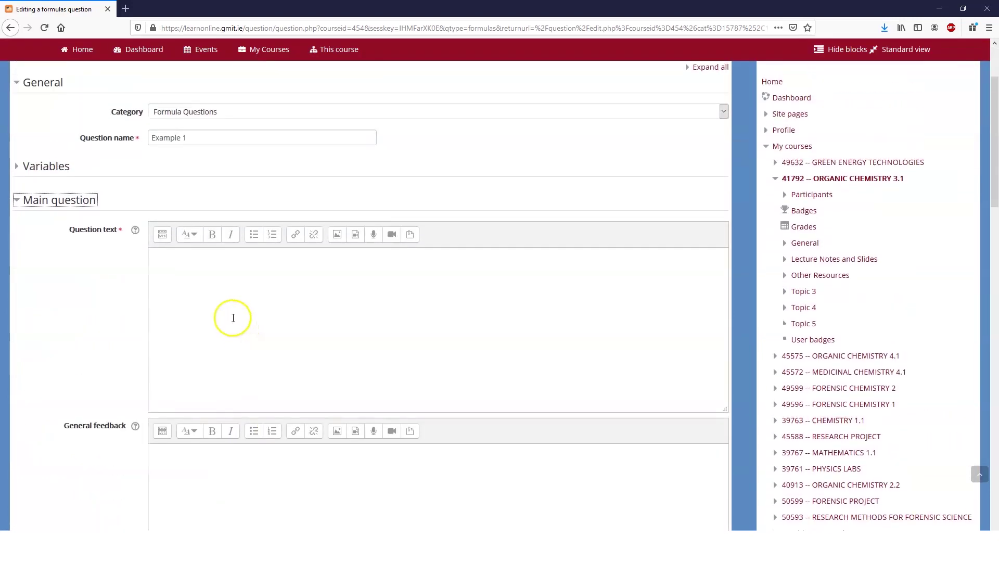
{"action": "left_click", "coordinate": [220, 275]}
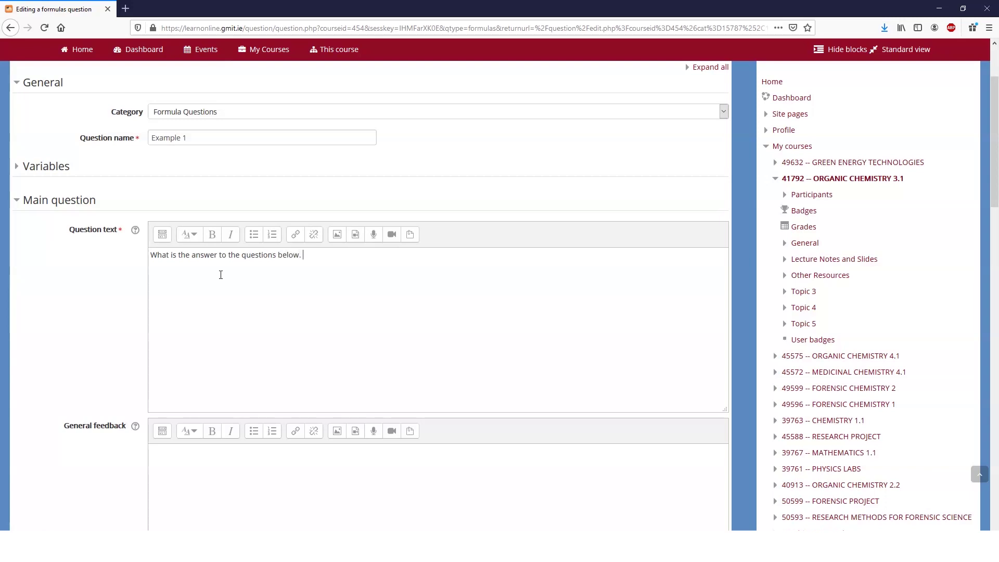
{"action": "scroll", "coordinate": [220, 274], "scroll_direction": "down", "scroll_amount": 3}
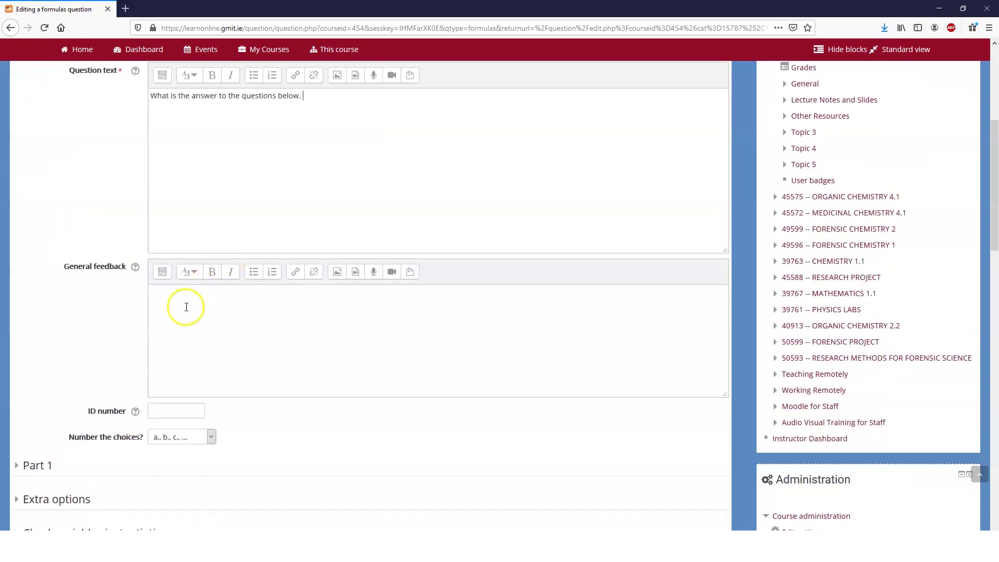
{"action": "scroll", "coordinate": [185, 306], "scroll_direction": "up", "scroll_amount": 2}
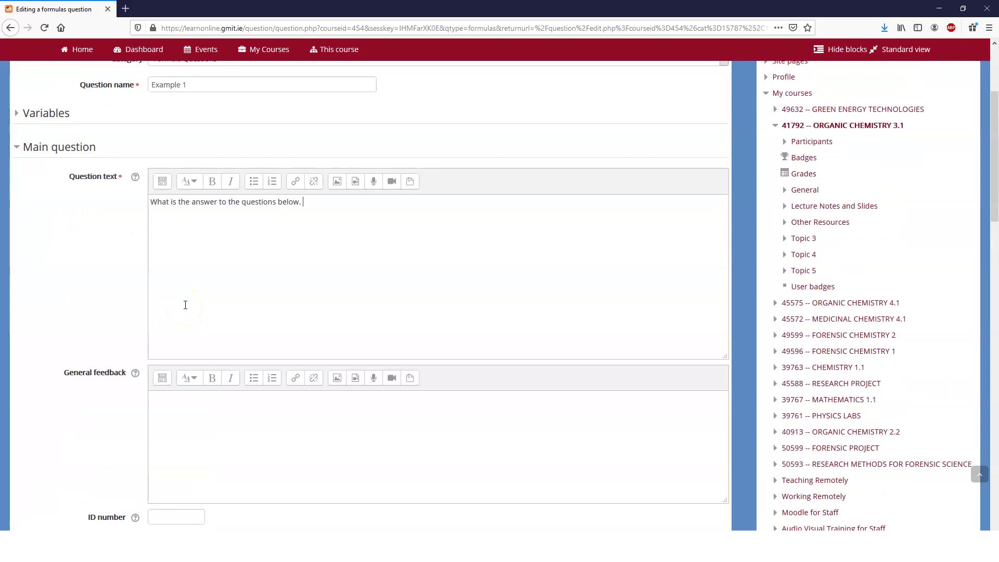
{"action": "scroll", "coordinate": [179, 294], "scroll_direction": "down", "scroll_amount": 4}
{"action": "scroll", "coordinate": [178, 288], "scroll_direction": "up", "scroll_amount": 2}
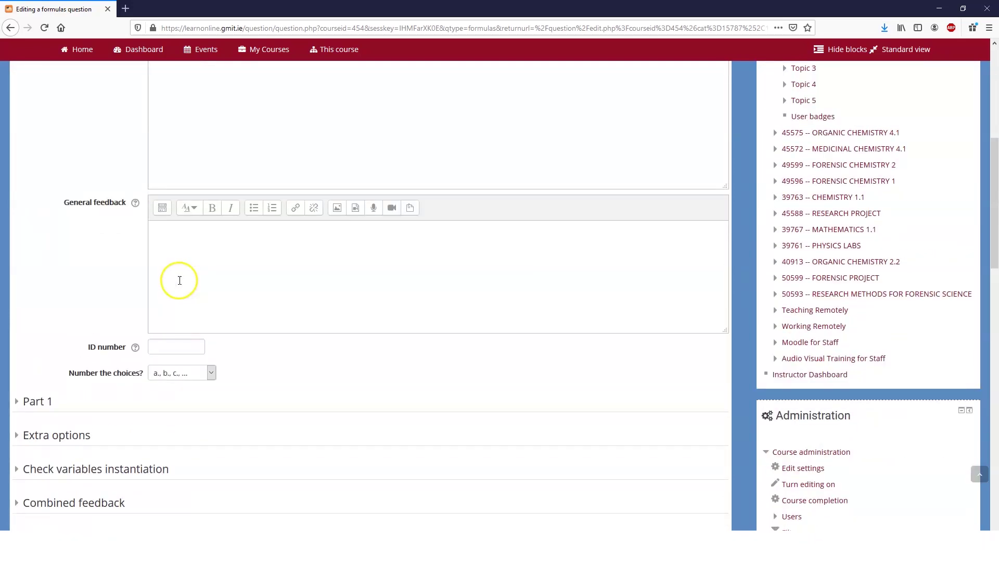
{"action": "scroll", "coordinate": [177, 282], "scroll_direction": "up", "scroll_amount": 2}
{"action": "left_click", "coordinate": [319, 209]}
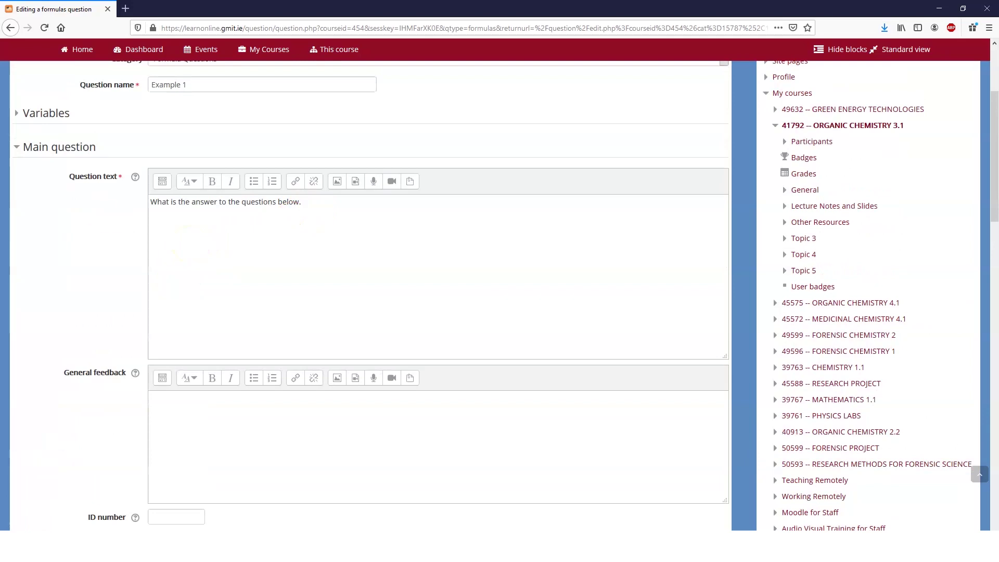
Collapse Main question and expand Part 1, keeping Number as its answer type
{"action": "left_click", "coordinate": [16, 148]}
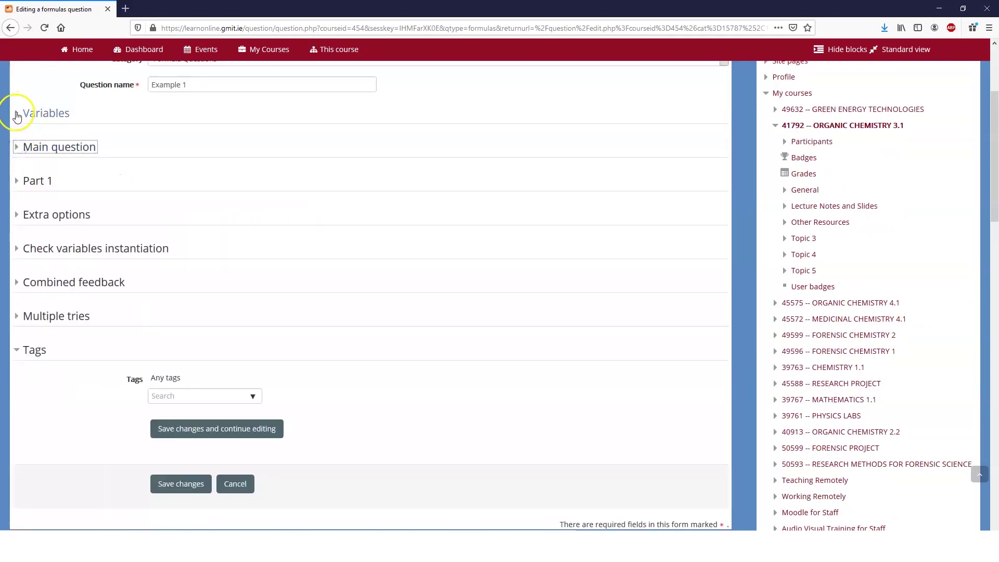
{"action": "left_click", "coordinate": [16, 181]}
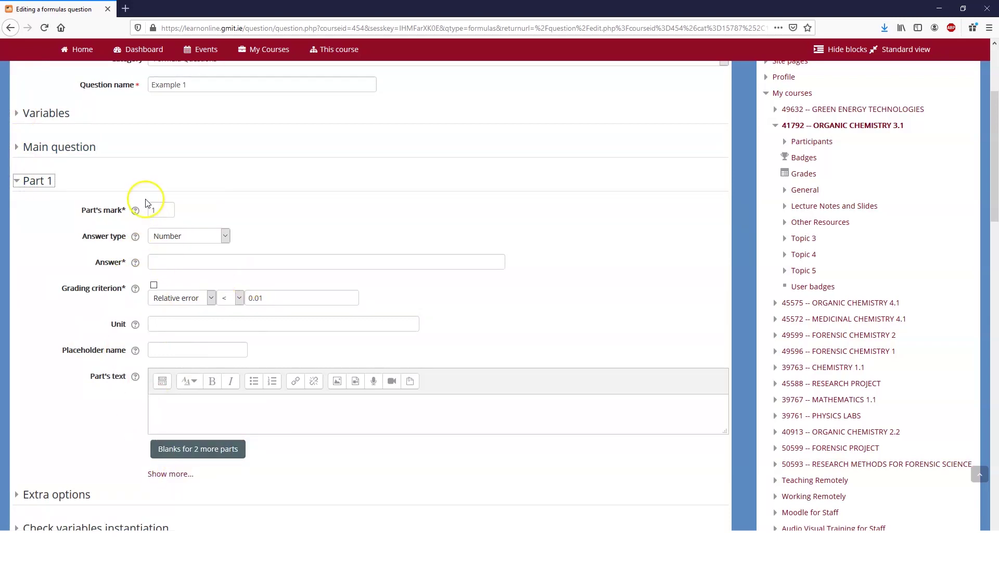
{"action": "left_click", "coordinate": [212, 234]}
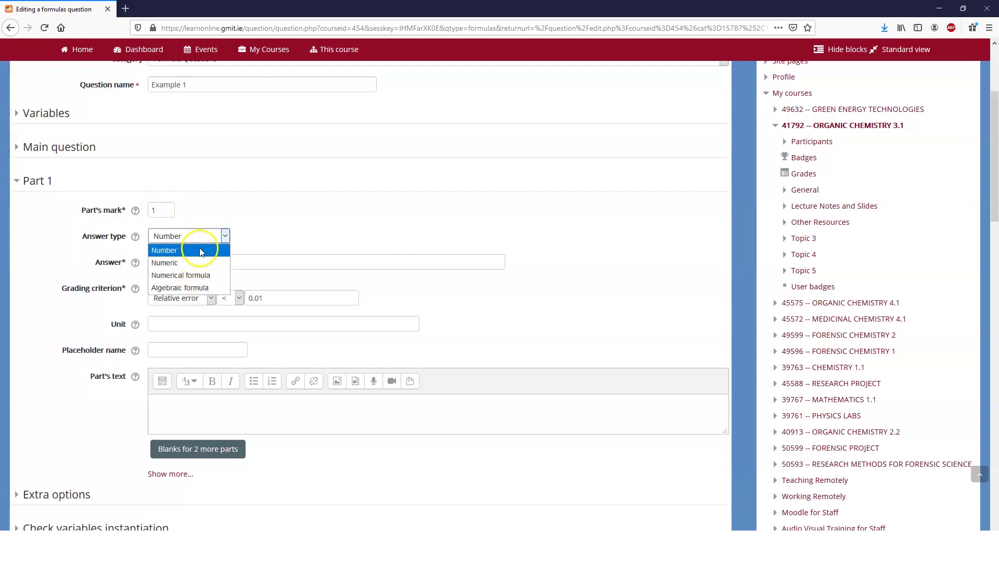
{"action": "left_click", "coordinate": [200, 249]}
{"action": "left_click", "coordinate": [201, 260]}
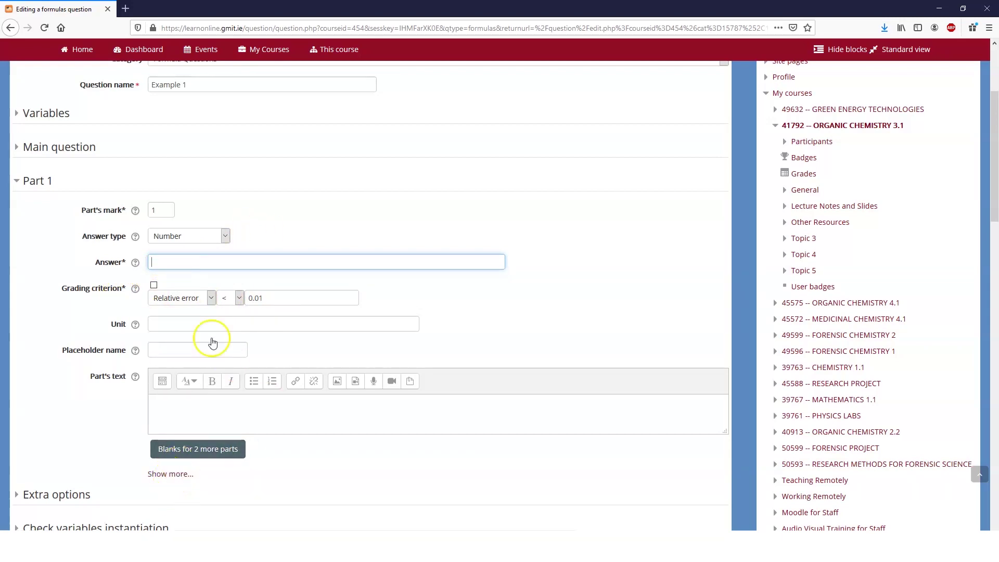
Reveal Part 1's additional fields and add blanks for 2 more parts
{"action": "left_click", "coordinate": [177, 474]}
{"action": "scroll", "coordinate": [185, 383], "scroll_direction": "down", "scroll_amount": 4}
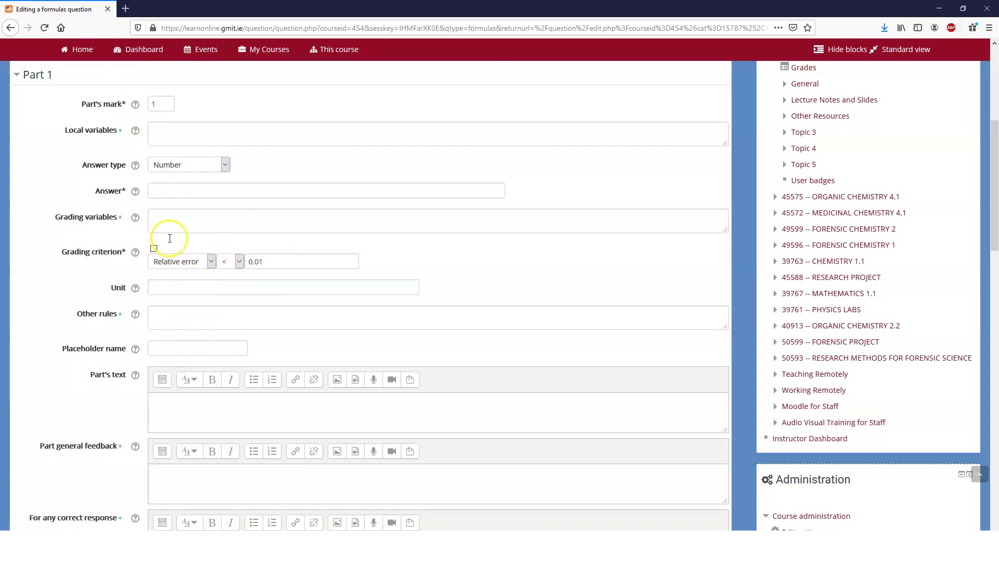
{"action": "left_click", "coordinate": [167, 348]}
{"action": "scroll", "coordinate": [203, 219], "scroll_direction": "up", "scroll_amount": 5}
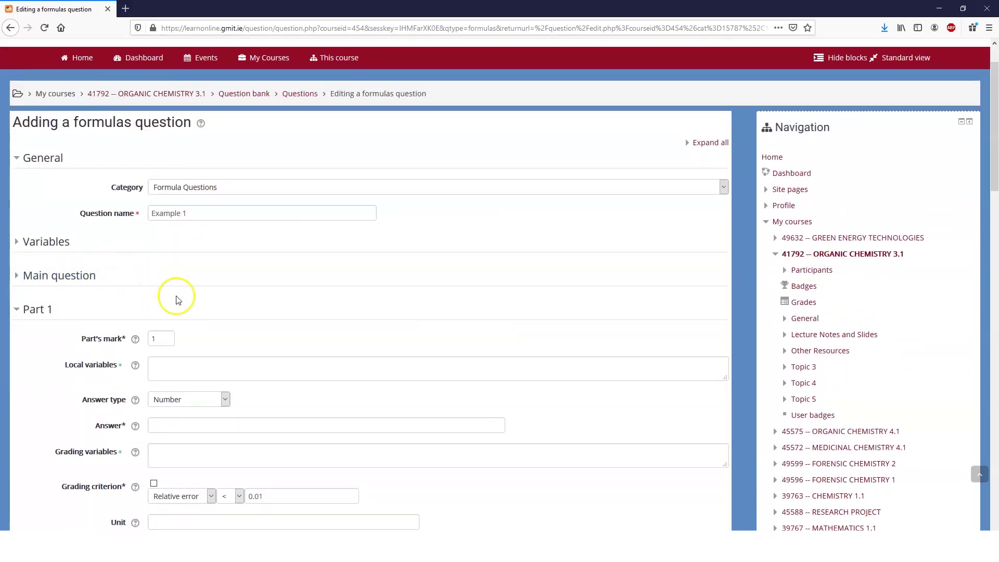
{"action": "scroll", "coordinate": [177, 297], "scroll_direction": "down", "scroll_amount": 5}
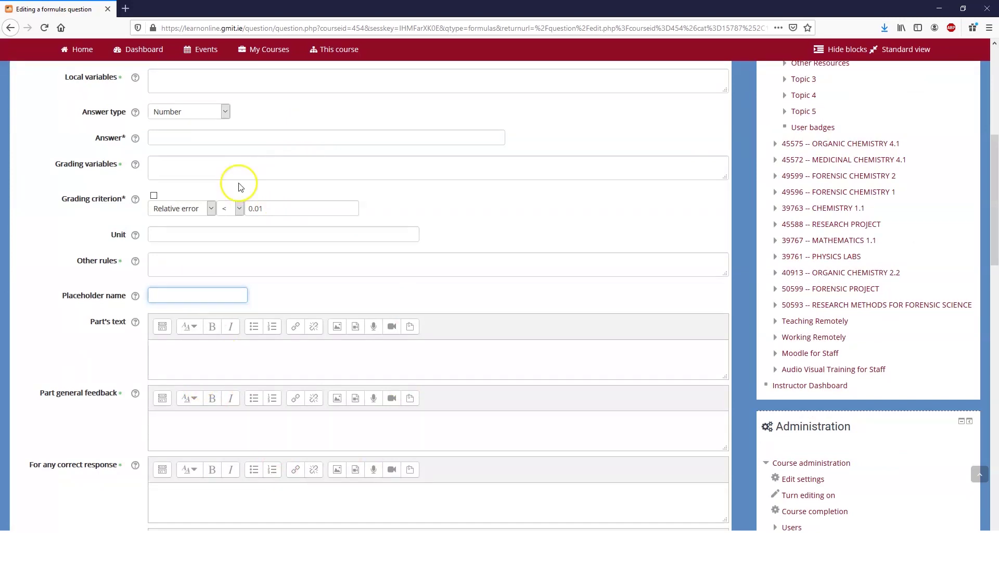
{"action": "scroll", "coordinate": [233, 239], "scroll_direction": "down", "scroll_amount": 2}
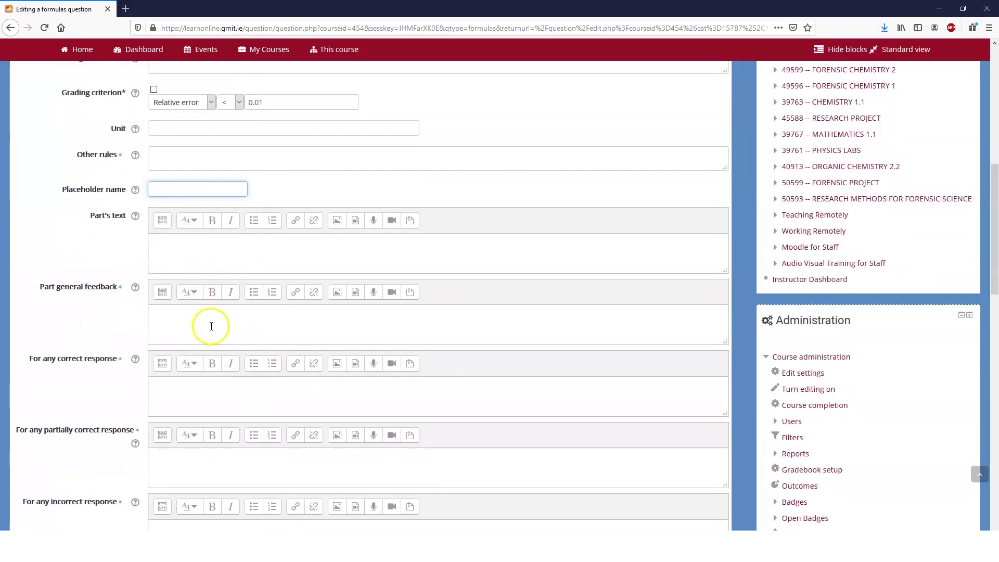
{"action": "scroll", "coordinate": [196, 463], "scroll_direction": "down", "scroll_amount": 4}
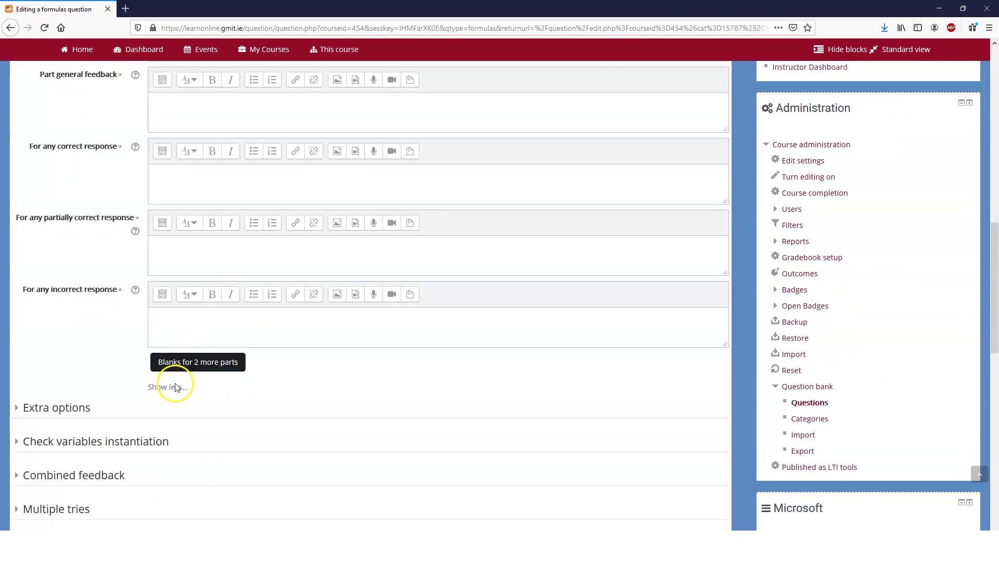
{"action": "left_click", "coordinate": [201, 360]}
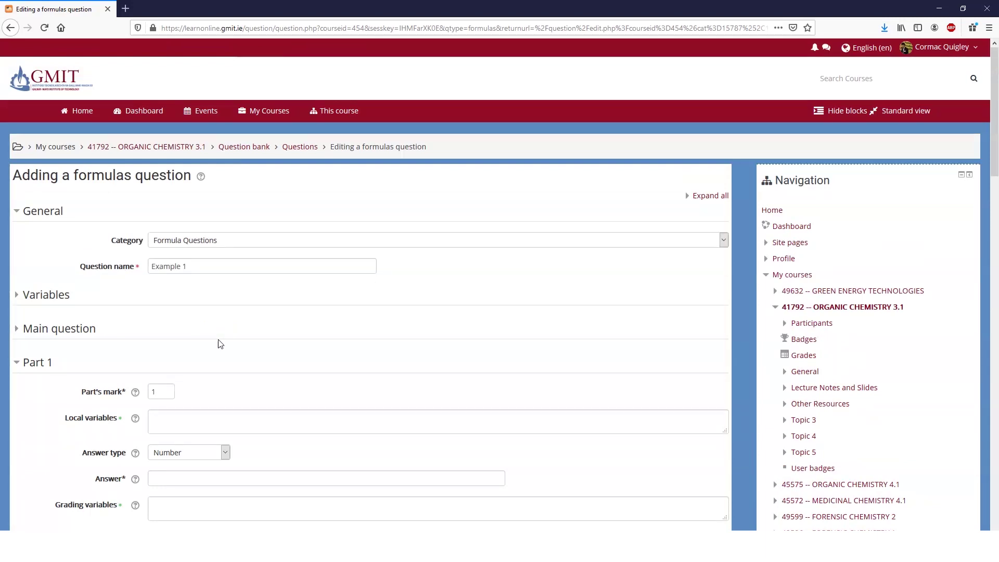
Expand the Variables section and view the random variables help with example sets A, C and E
{"action": "left_click", "coordinate": [47, 296]}
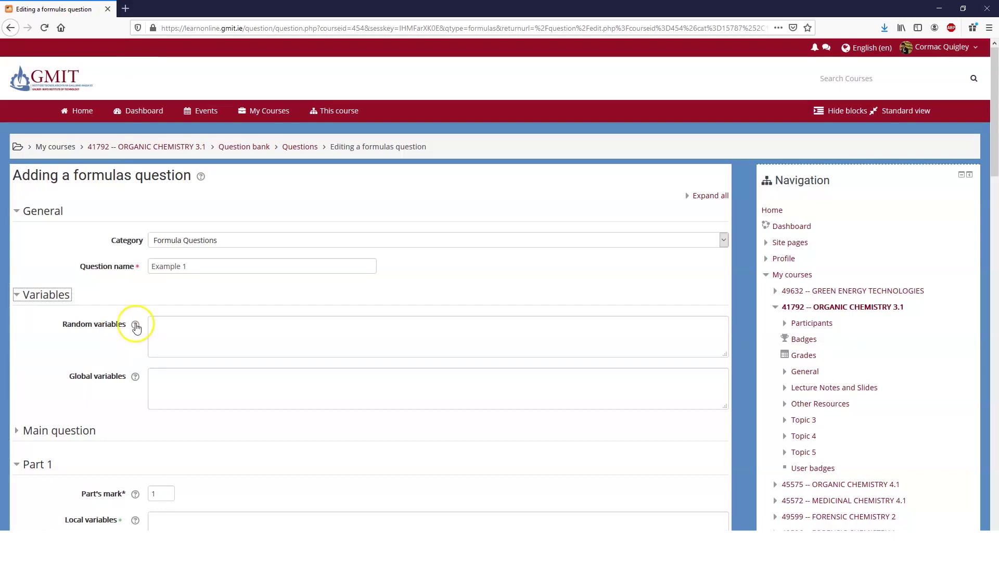
{"action": "scroll", "coordinate": [188, 328], "scroll_direction": "down", "scroll_amount": 5}
{"action": "scroll", "coordinate": [188, 328], "scroll_direction": "up", "scroll_amount": 5}
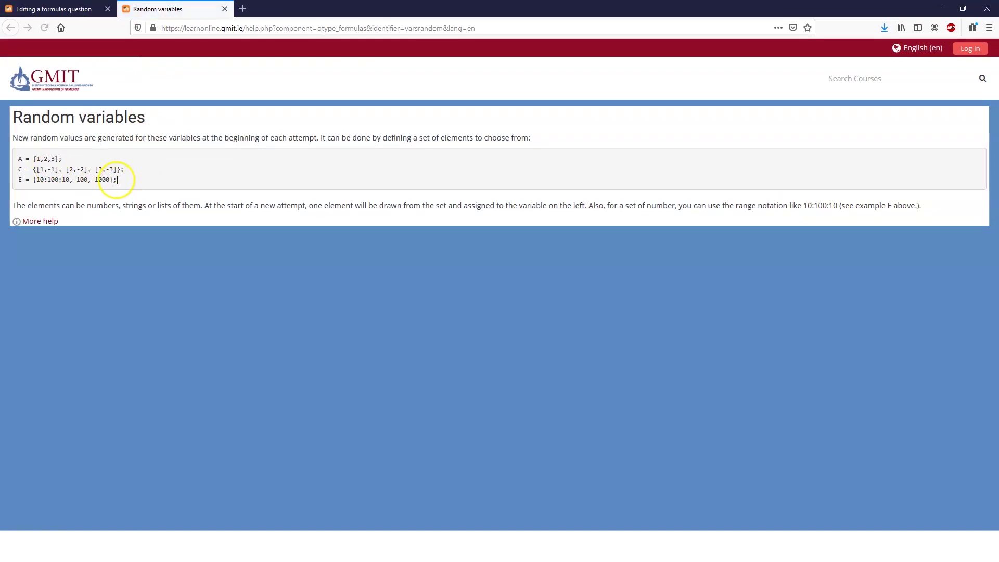
Begin the random variables with 'l =', comparing against the help page's example set {1,2,3}
{"action": "left_click_drag", "start_coordinate": [120, 183], "coordinate": [15, 157]}
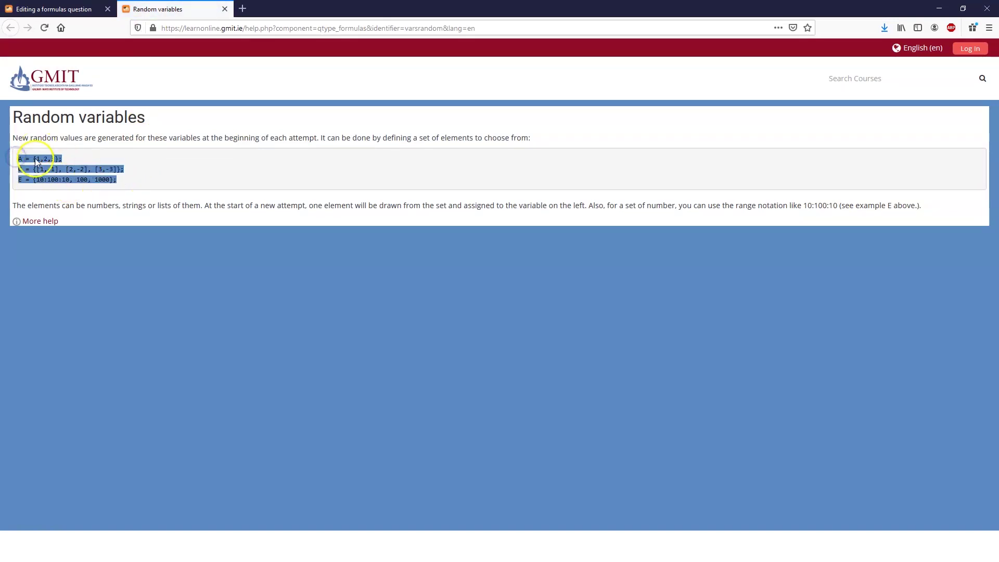
{"action": "left_click", "coordinate": [47, 165]}
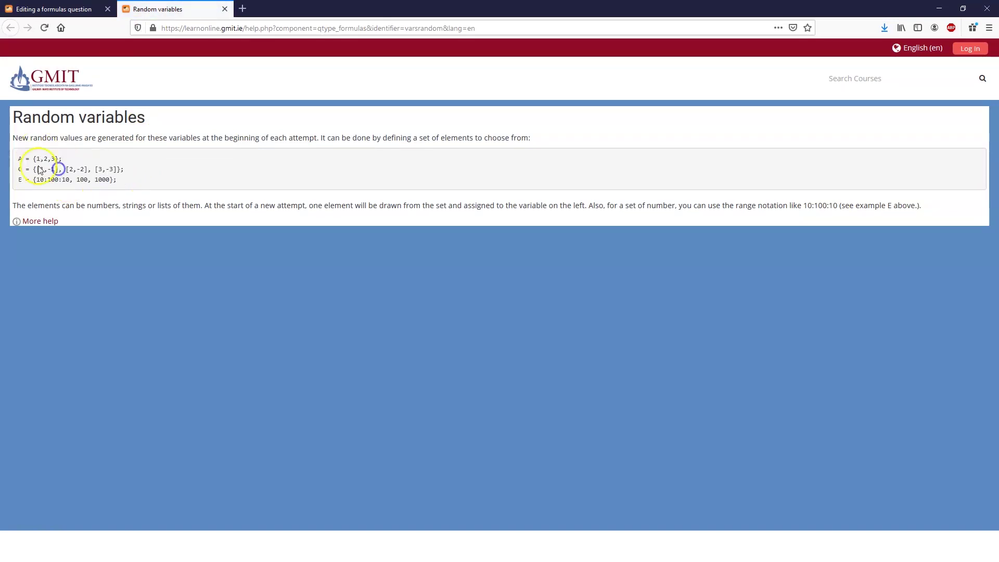
{"action": "left_click", "coordinate": [73, 11]}
{"action": "left_click", "coordinate": [162, 328]}
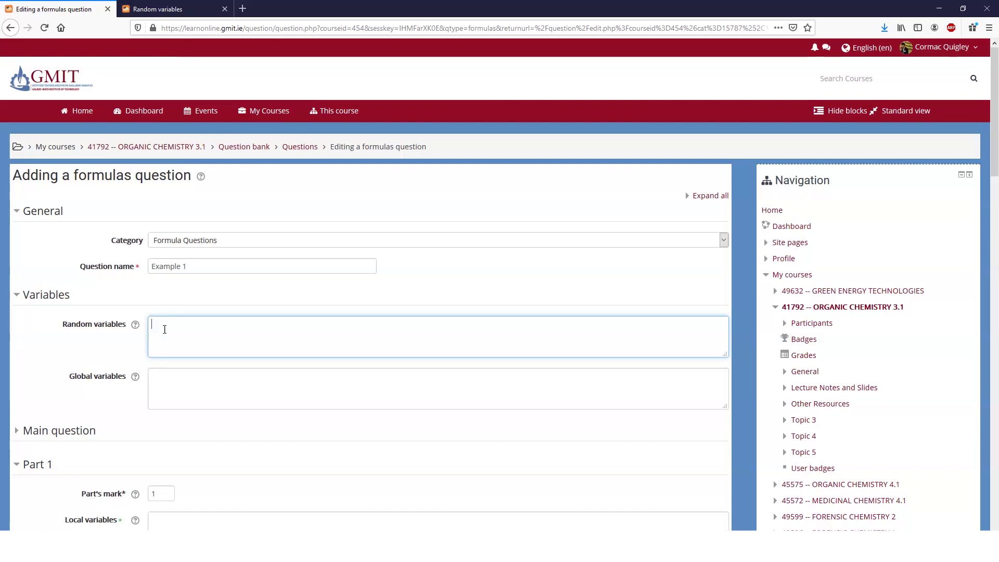
{"action": "type", "text": "="}
{"action": "left_click", "coordinate": [154, 9]}
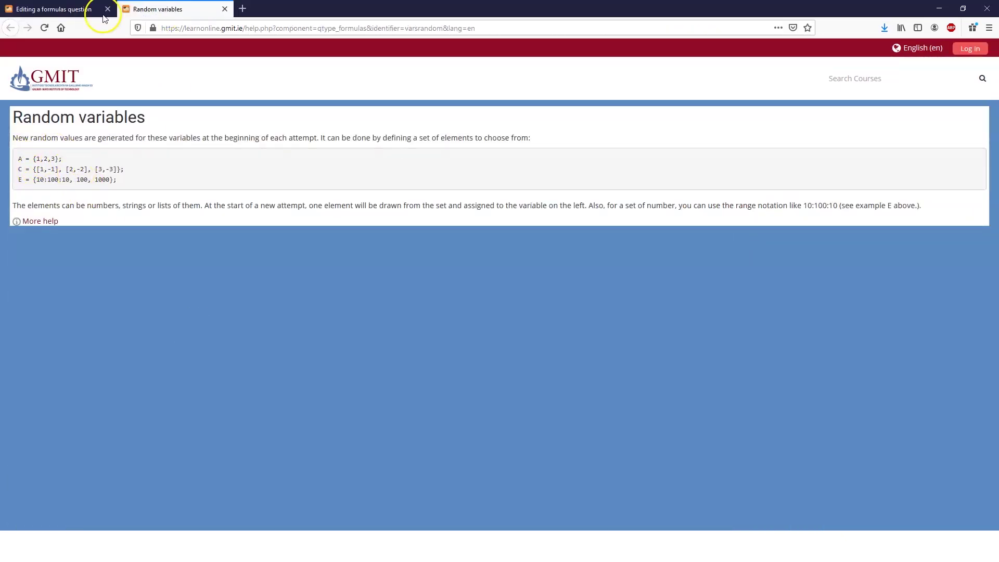
{"action": "left_click", "coordinate": [82, 8]}
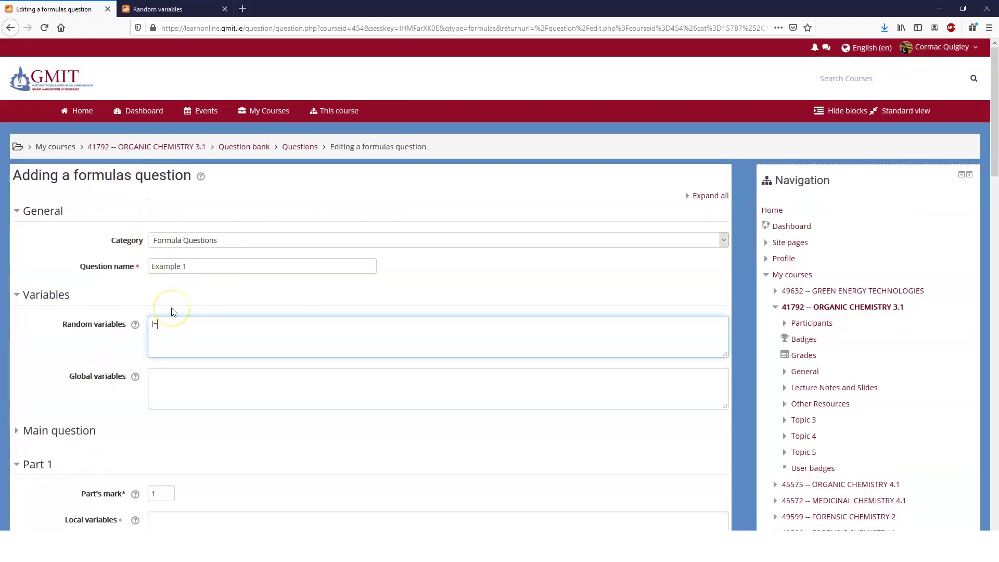
{"action": "key", "text": "Left"}
{"action": "left_click", "coordinate": [155, 9]}
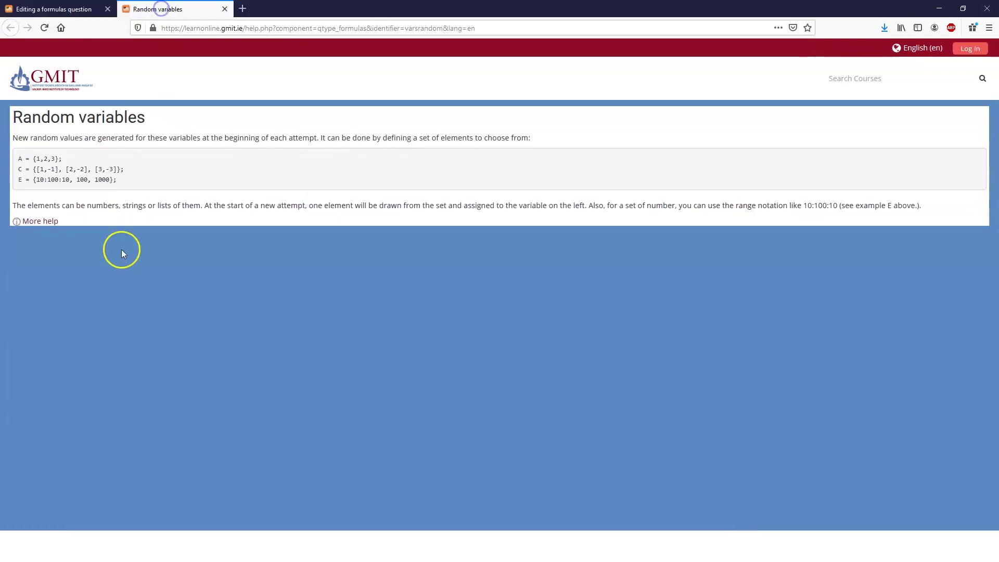
{"action": "left_click_drag", "start_coordinate": [30, 159], "coordinate": [59, 159]}
{"action": "left_click", "coordinate": [36, 160]}
Define random variables l = {2,4,6,8}; and h = {2:100:1}; zooming in to check them
{"action": "left_click", "coordinate": [58, 8]}
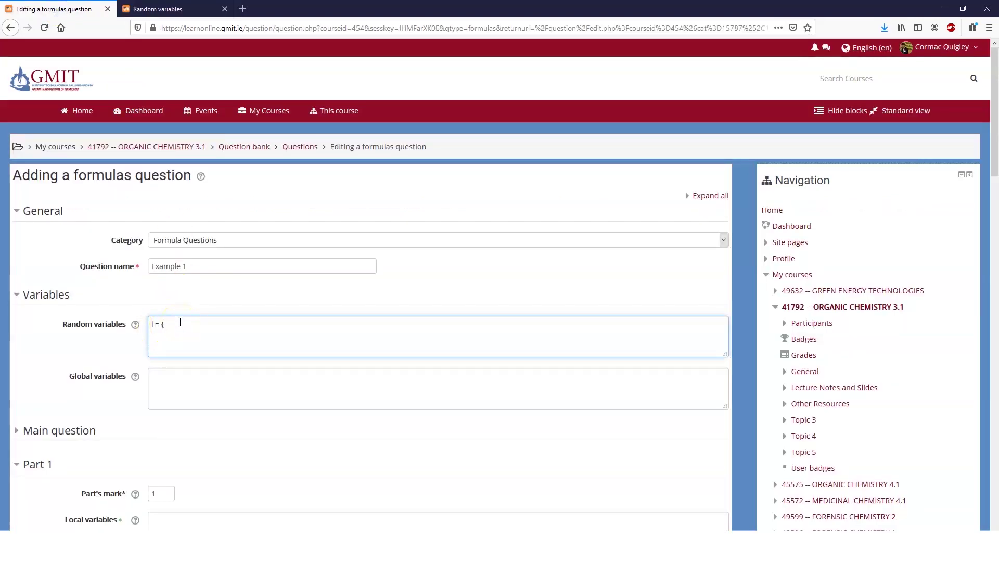
{"action": "type", "text": "2,"}
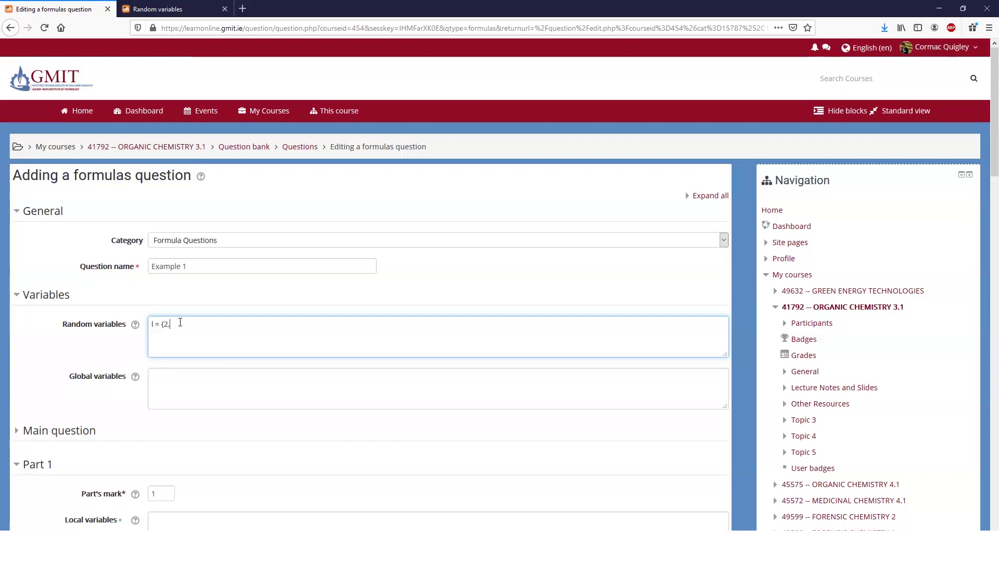
{"action": "type", "text": "4,6"}
{"action": "type", "text": ",8"}
{"action": "type", "text": "}"}
{"action": "type", "text": "="}
{"action": "type", "text": " {2,"}
{"action": "type", "text": "100:1"}
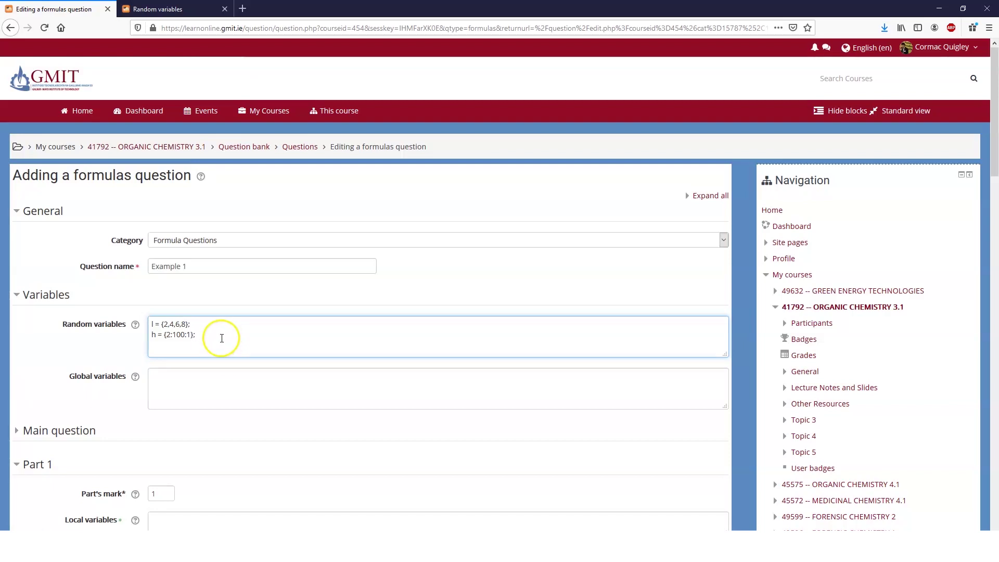
{"action": "key", "text": "ctrl+plus"}
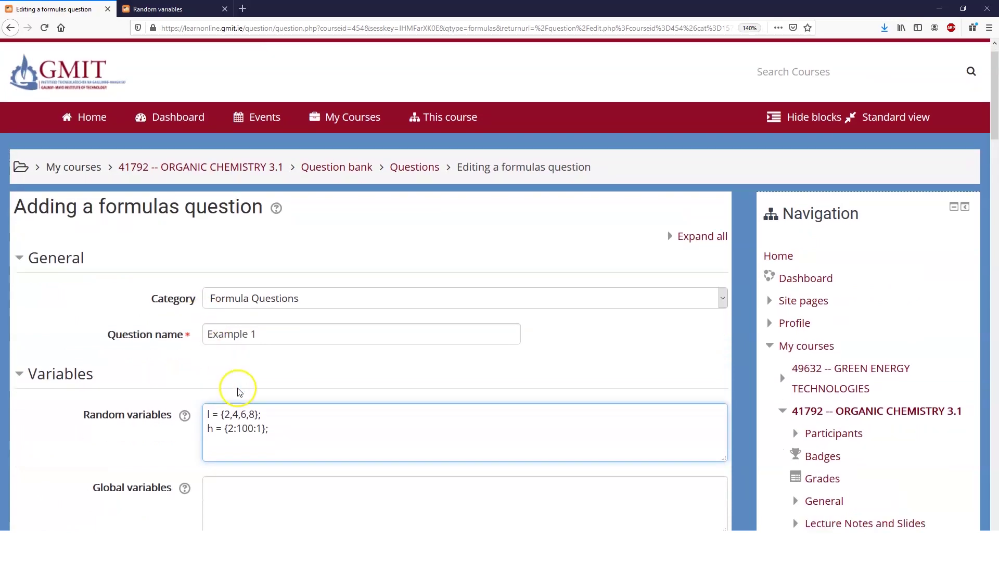
{"action": "scroll", "coordinate": [234, 390], "scroll_direction": "down", "scroll_amount": 2}
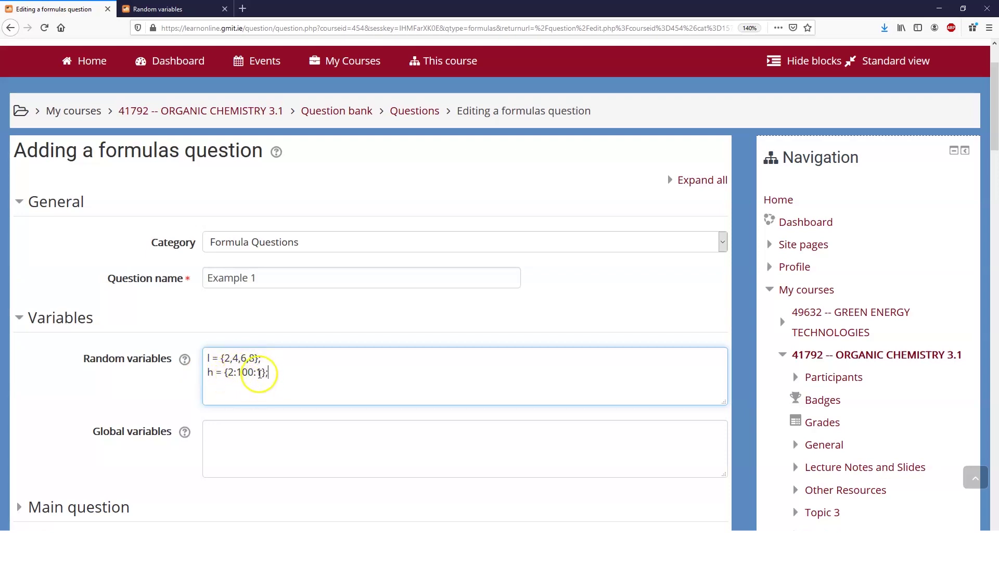
{"action": "double_click", "coordinate": [259, 373]}
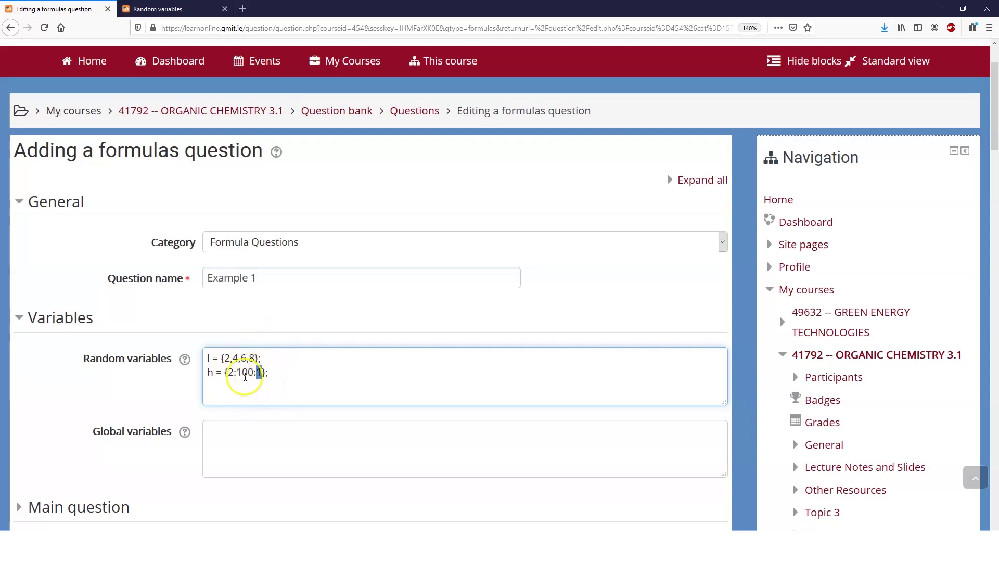
{"action": "left_click", "coordinate": [296, 379]}
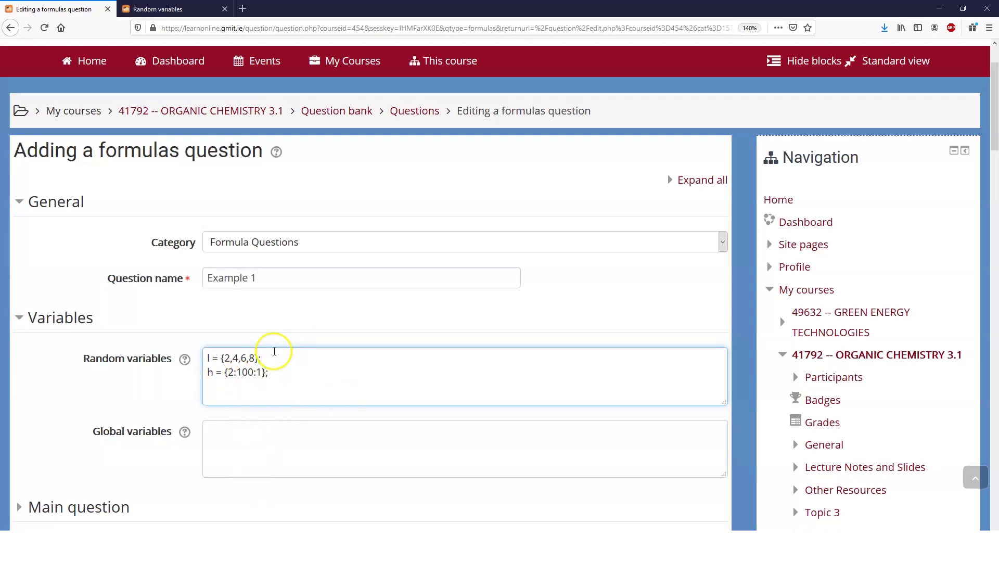
{"action": "key", "text": "ctrl+minus"}
{"action": "key", "text": "ctrl+minus"}
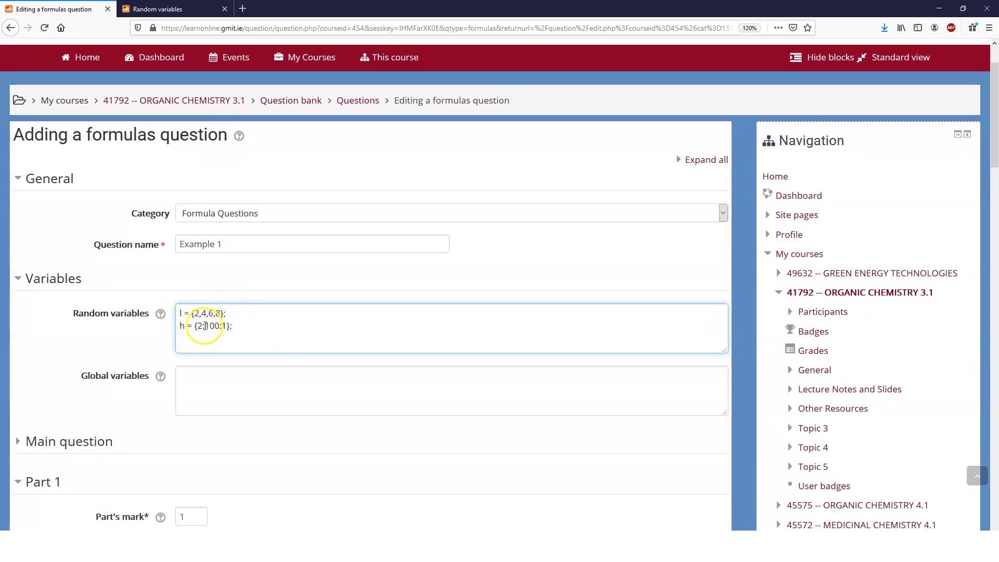
Write Part 1's text: 'What is the area of a square of length {l} cm and height {h} cm? {_0}'
{"action": "scroll", "coordinate": [208, 359], "scroll_direction": "down", "scroll_amount": 5}
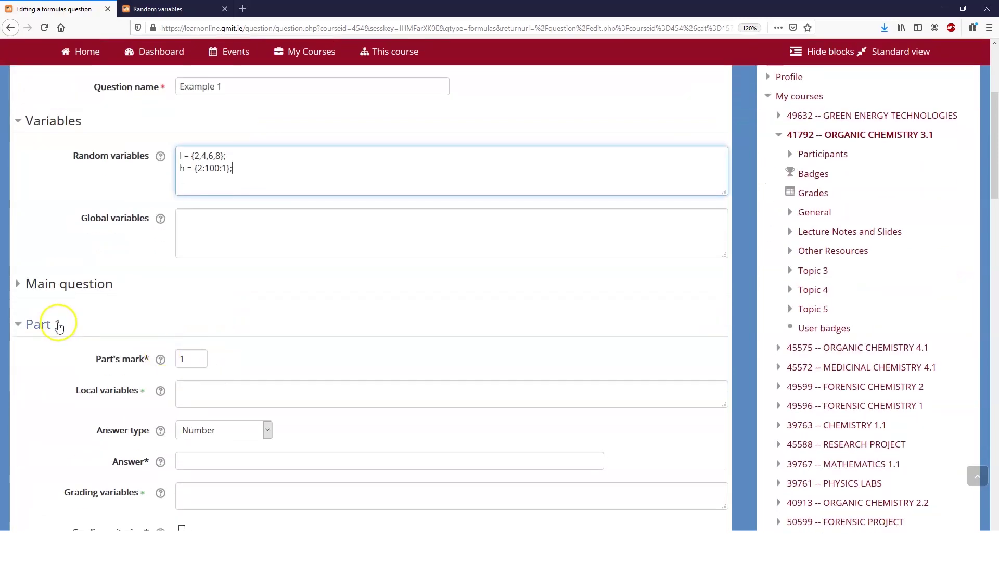
{"action": "scroll", "coordinate": [182, 390], "scroll_direction": "down", "scroll_amount": 5}
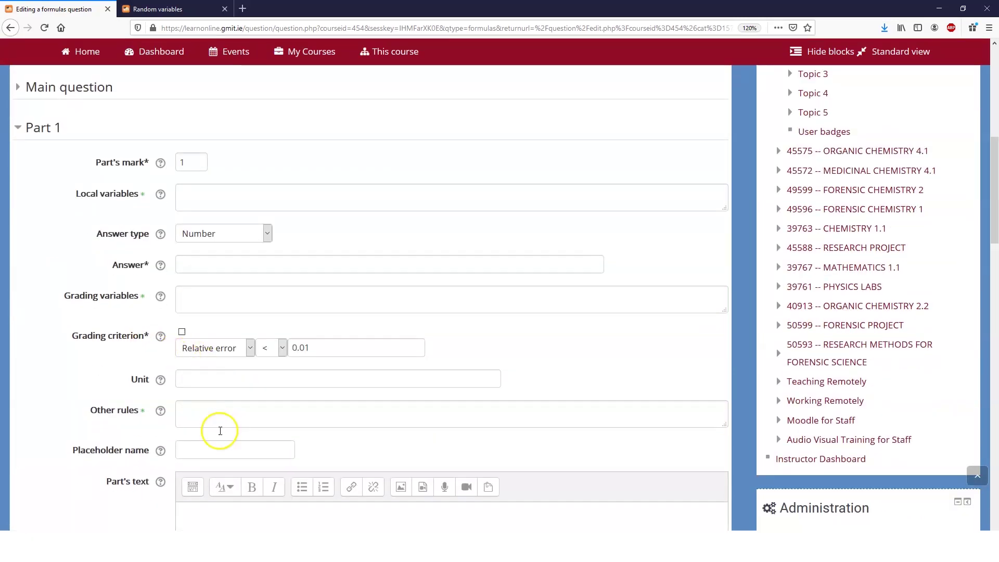
{"action": "scroll", "coordinate": [224, 437], "scroll_direction": "down", "scroll_amount": 2}
{"action": "left_click", "coordinate": [256, 457]}
{"action": "scroll", "coordinate": [256, 454], "scroll_direction": "down", "scroll_amount": 3}
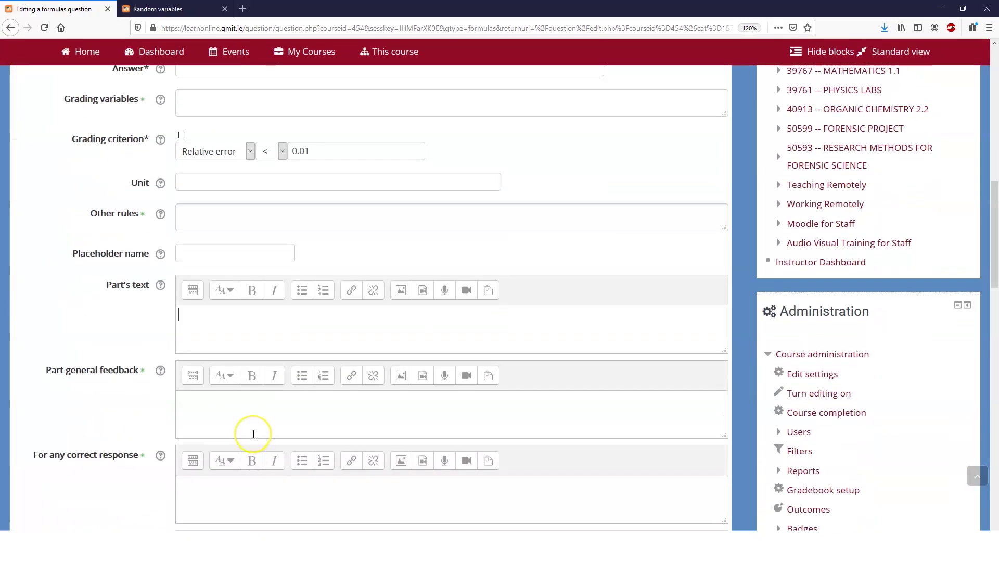
{"action": "type", "text": "What is the area of a "}
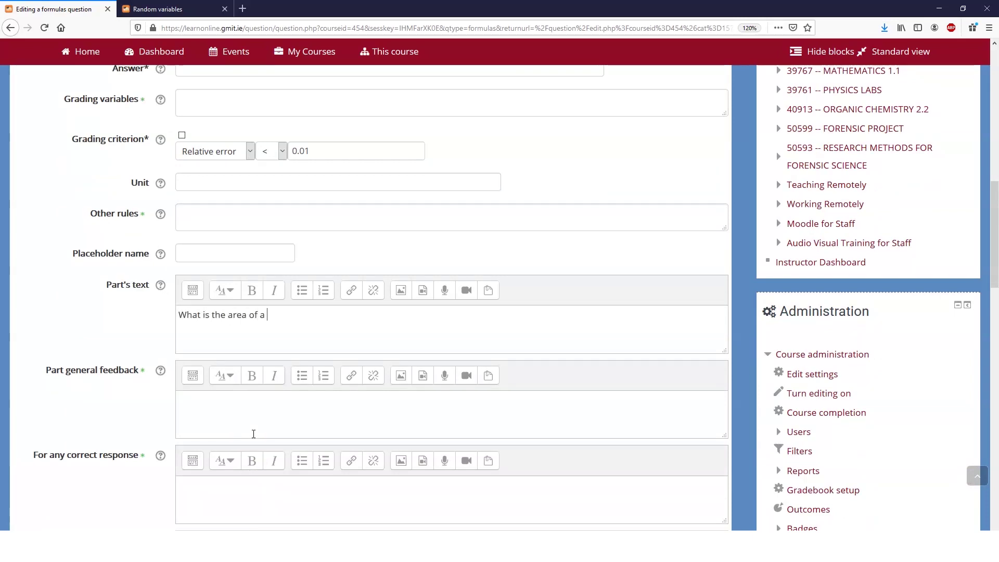
{"action": "type", "text": "square of length"}
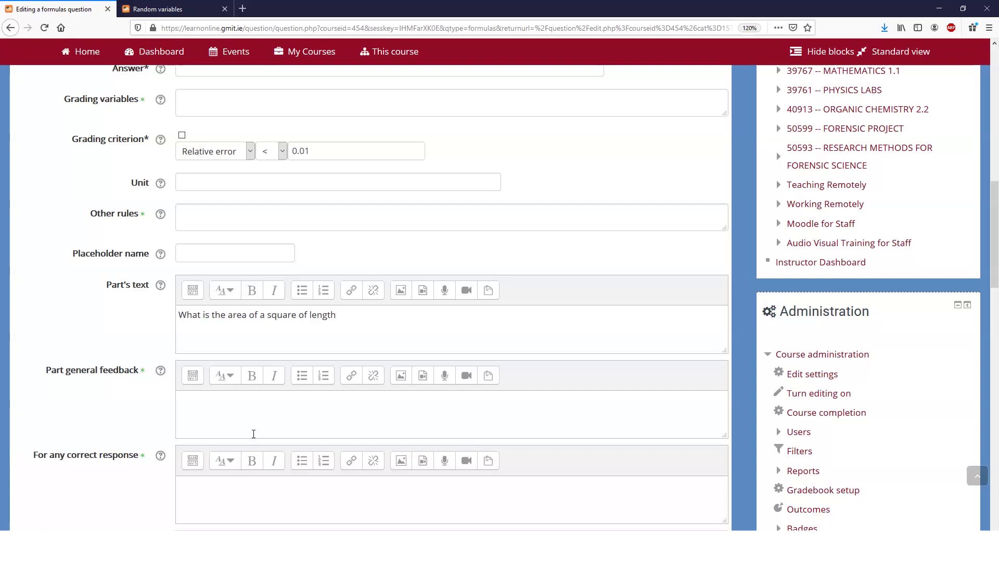
{"action": "type", "text": " {"}
{"action": "type", "text": "l} a"}
{"action": "type", "text": "cm"}
{"action": "type", "text": " an"}
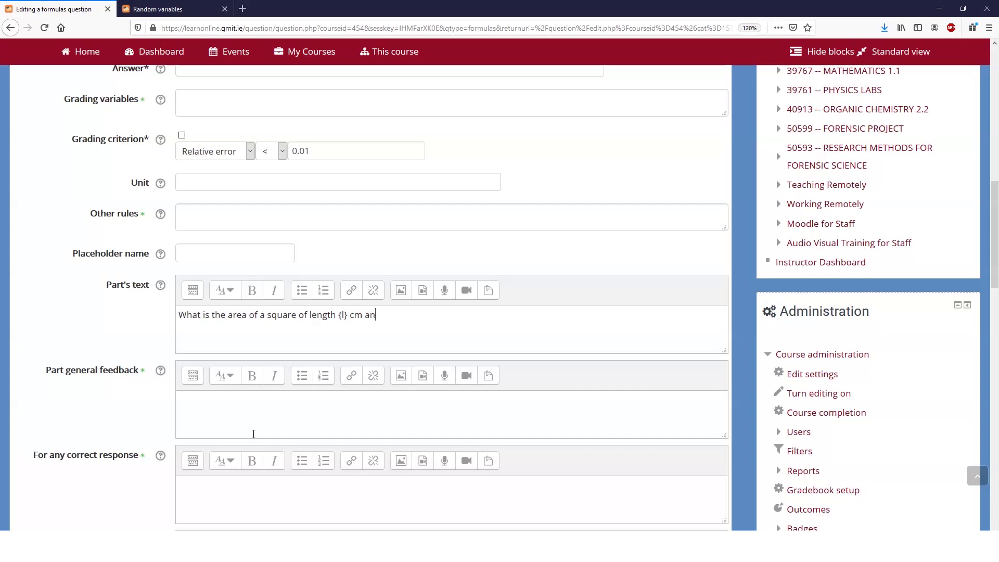
{"action": "type", "text": "d heig"}
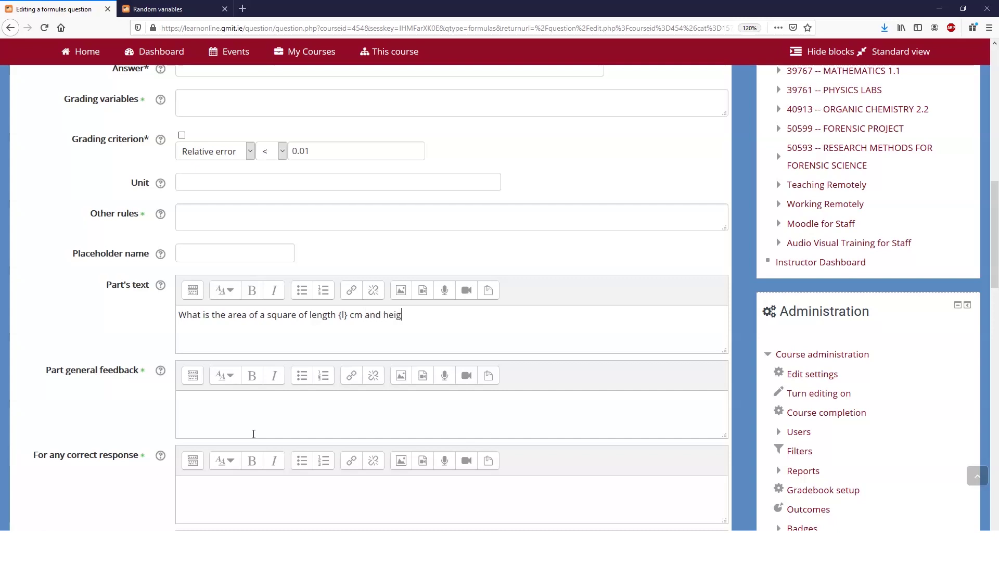
{"action": "type", "text": "ht {h} cm?"}
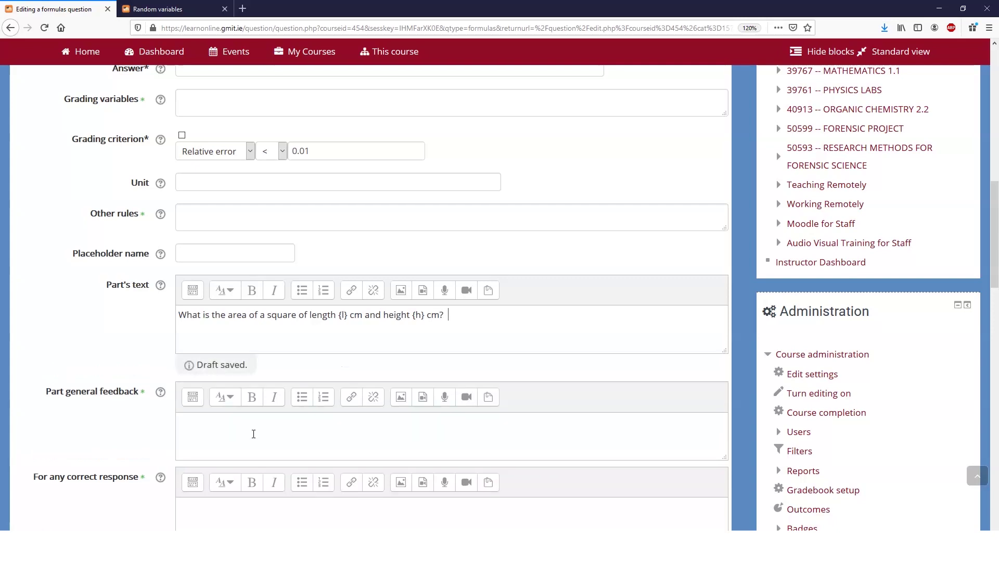
{"action": "type", "text": " {"}
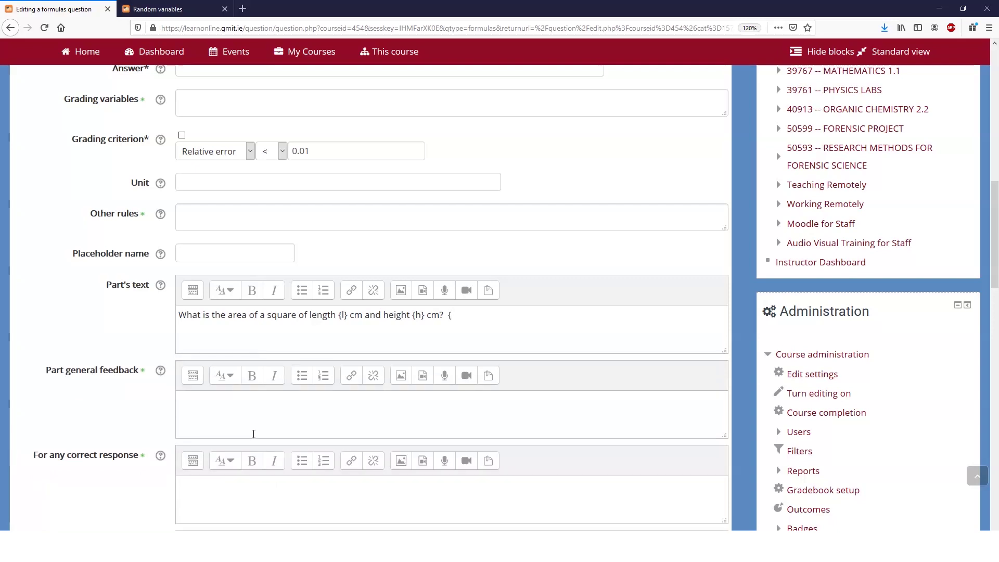
{"action": "type", "text": "_0"}
Check the Answer help for the format, then enter l*h as Part 1's answer
{"action": "scroll", "coordinate": [300, 269], "scroll_direction": "up", "scroll_amount": 4}
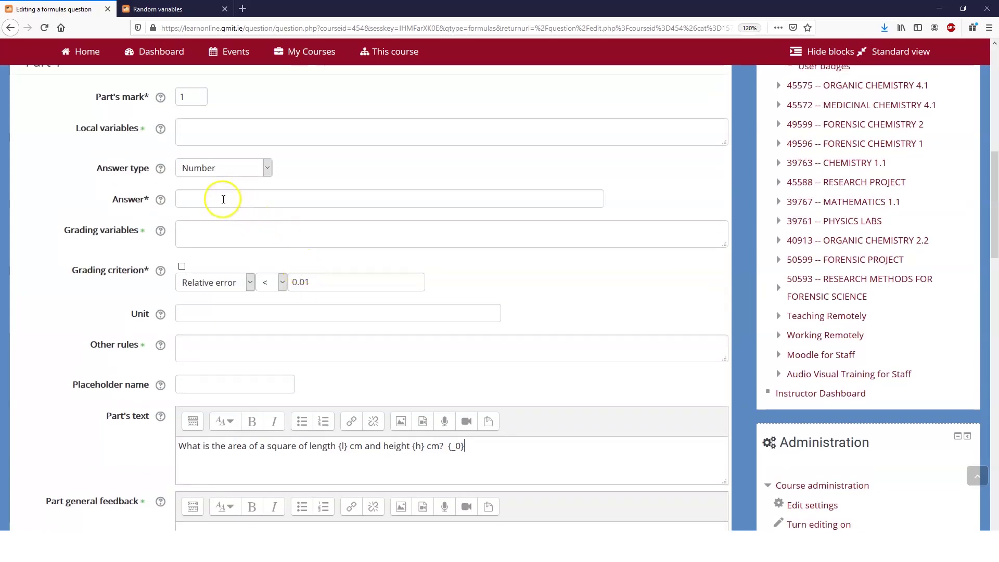
{"action": "left_click", "coordinate": [220, 199]}
{"action": "scroll", "coordinate": [223, 357], "scroll_direction": "down", "scroll_amount": 2}
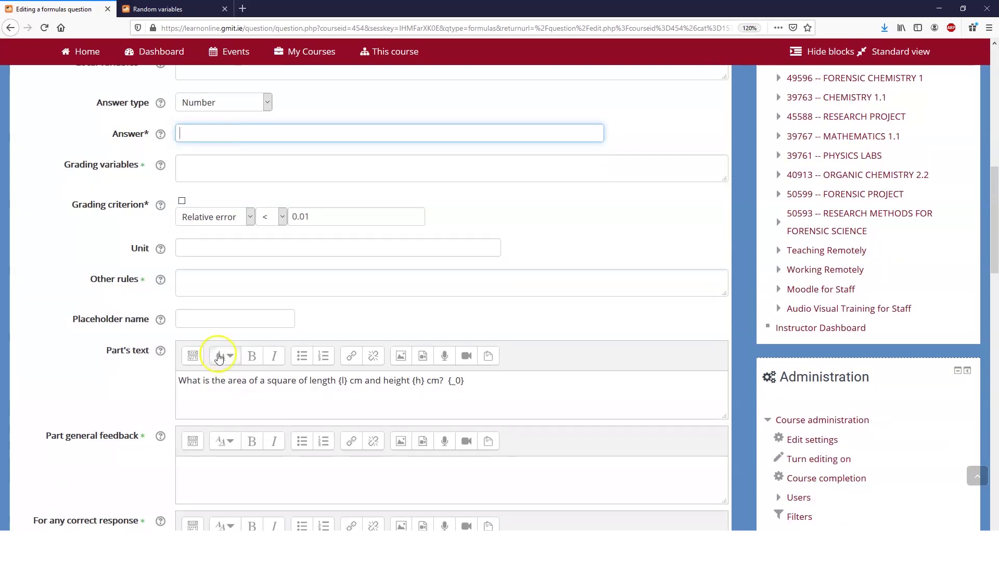
{"action": "left_click", "coordinate": [160, 134]}
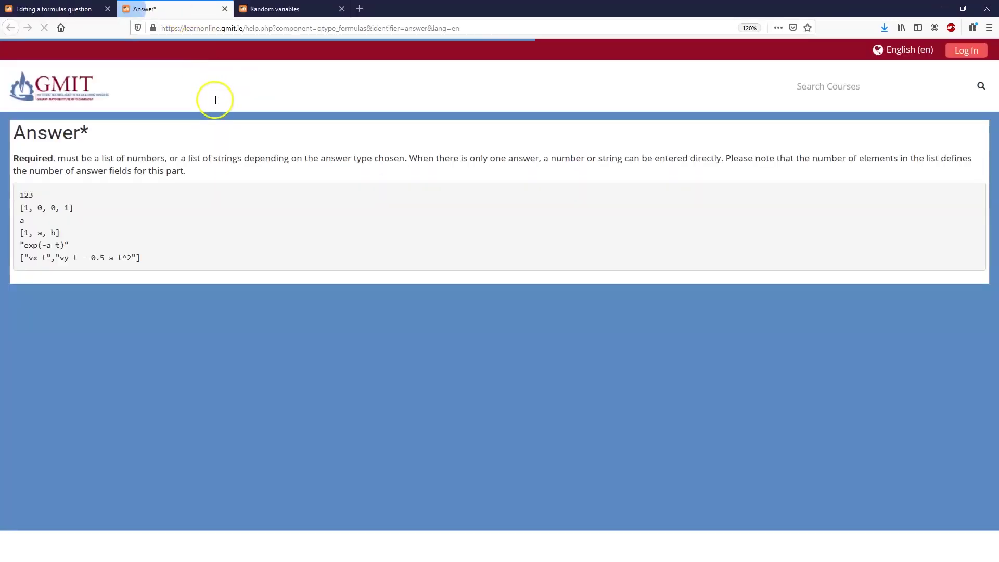
{"action": "left_click_drag", "start_coordinate": [8, 196], "coordinate": [42, 198]}
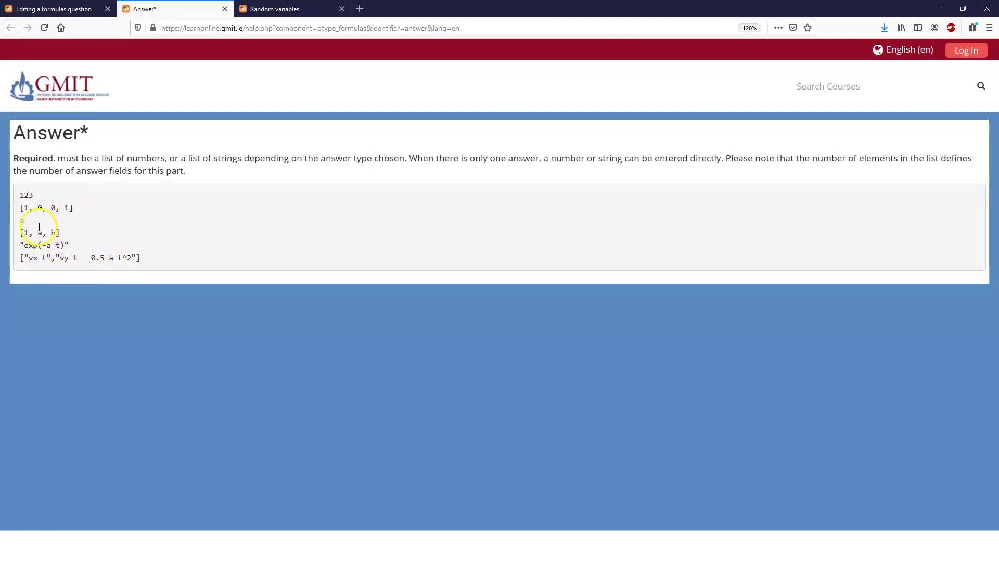
{"action": "left_click", "coordinate": [73, 9]}
{"action": "left_click", "coordinate": [197, 134]}
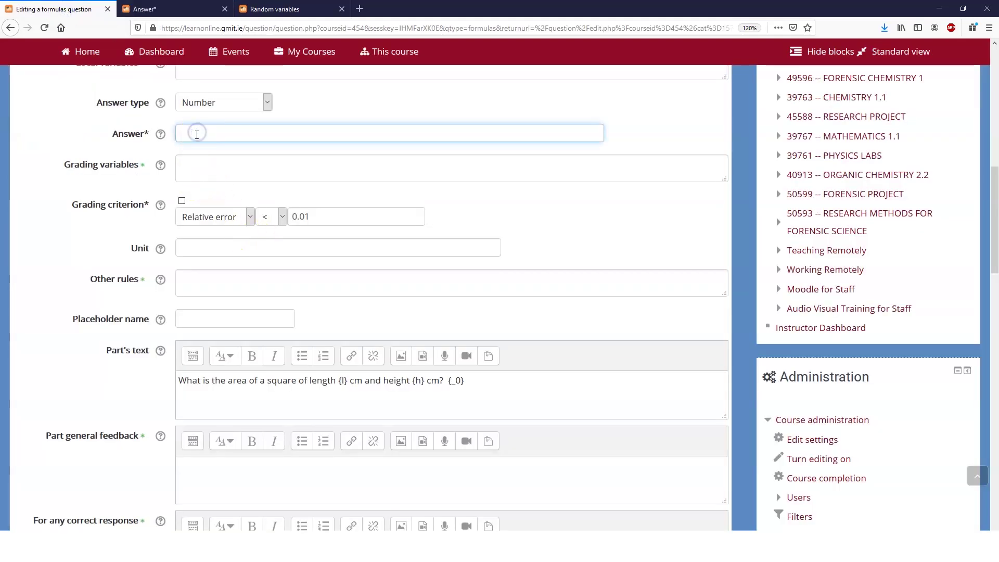
{"action": "type", "text": "l*h"}
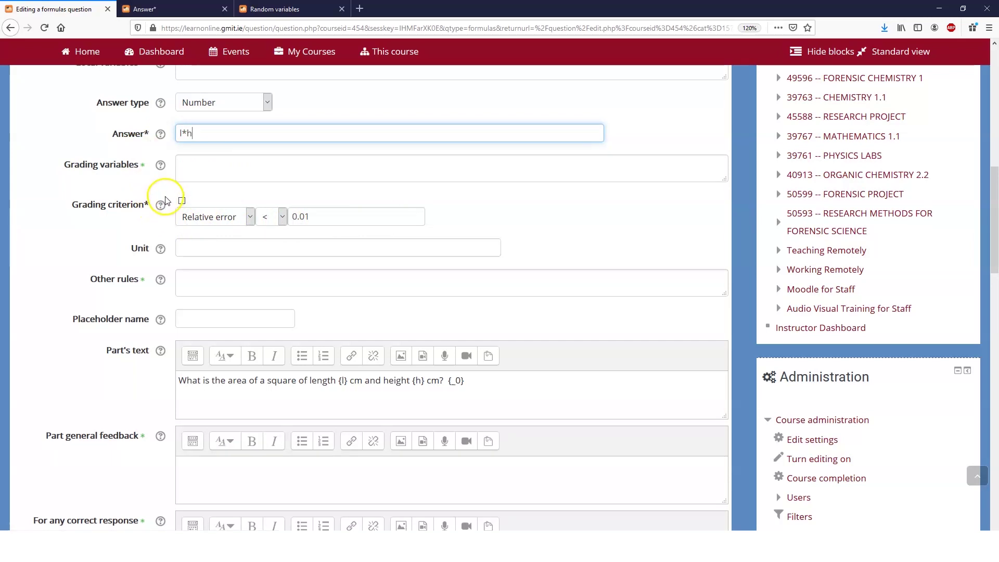
Save the Example 1 question and stay in the editing form
{"action": "scroll", "coordinate": [159, 208], "scroll_direction": "down", "scroll_amount": 7}
{"action": "scroll", "coordinate": [159, 202], "scroll_direction": "down", "scroll_amount": 12}
{"action": "scroll", "coordinate": [159, 201], "scroll_direction": "up", "scroll_amount": 4}
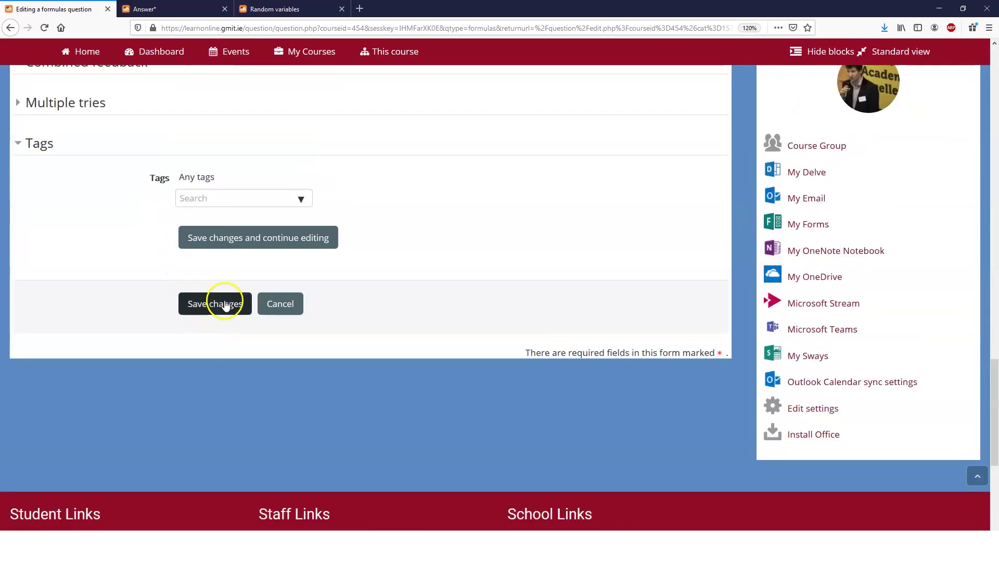
{"action": "left_click", "coordinate": [234, 247]}
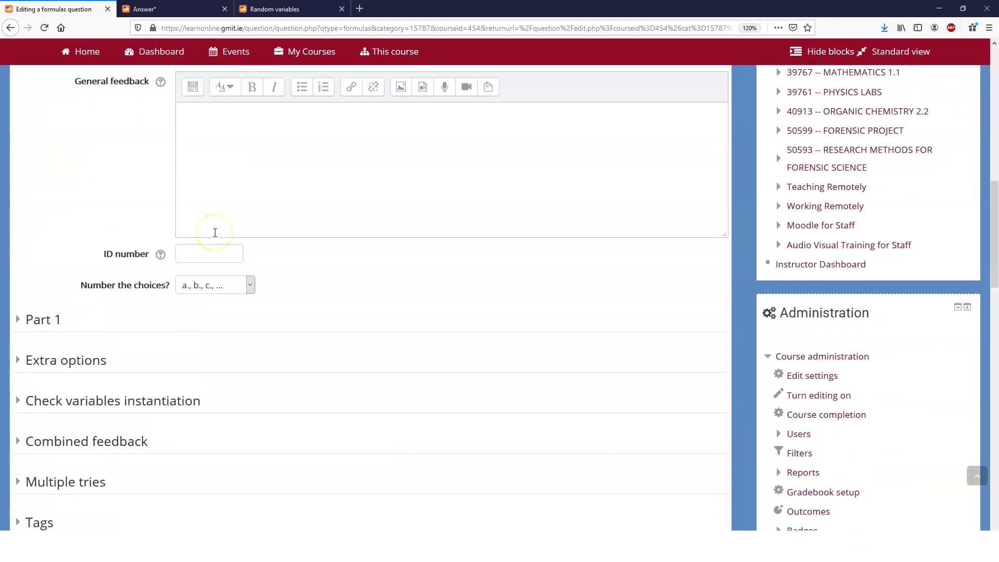
Preview the question, which asks for a square of length 4 cm and height 92 cm
{"action": "scroll", "coordinate": [213, 229], "scroll_direction": "up", "scroll_amount": 5}
{"action": "scroll", "coordinate": [218, 208], "scroll_direction": "up", "scroll_amount": 10}
{"action": "scroll", "coordinate": [223, 207], "scroll_direction": "down", "scroll_amount": 20}
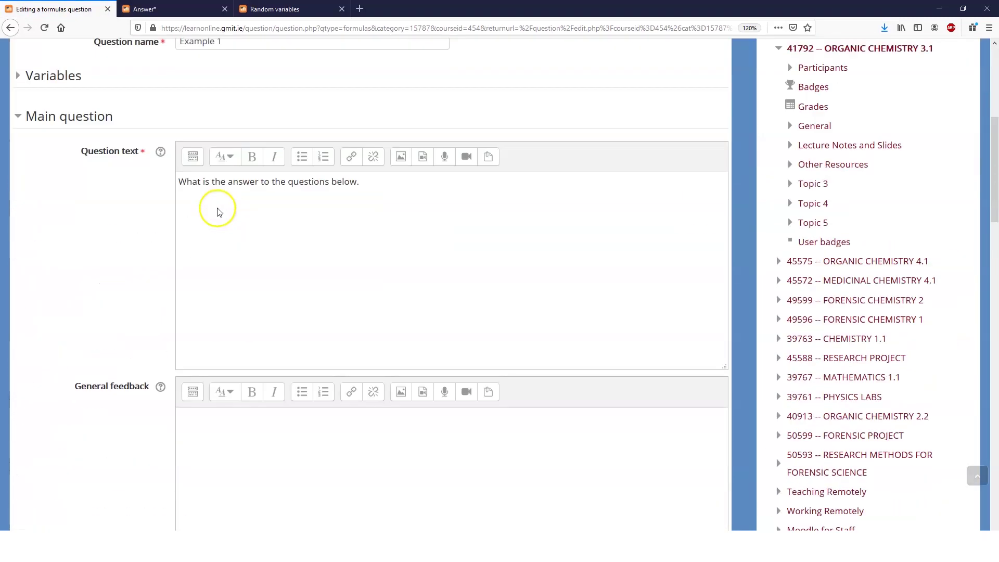
{"action": "scroll", "coordinate": [250, 224], "scroll_direction": "up", "scroll_amount": 2}
{"action": "left_click", "coordinate": [365, 171]}
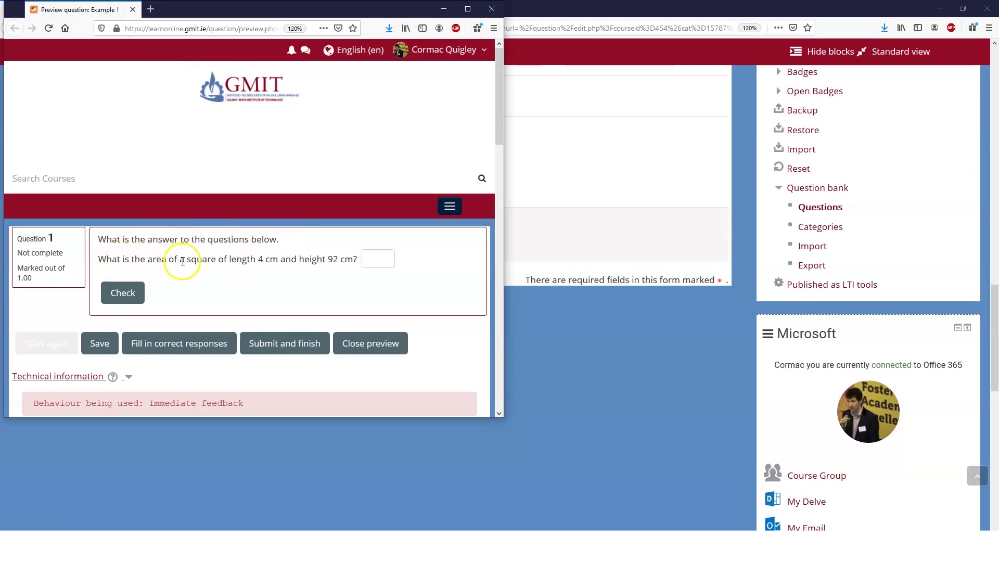
Submit area answers, including 368, on two random versions of Example 1
{"action": "left_click", "coordinate": [378, 259]}
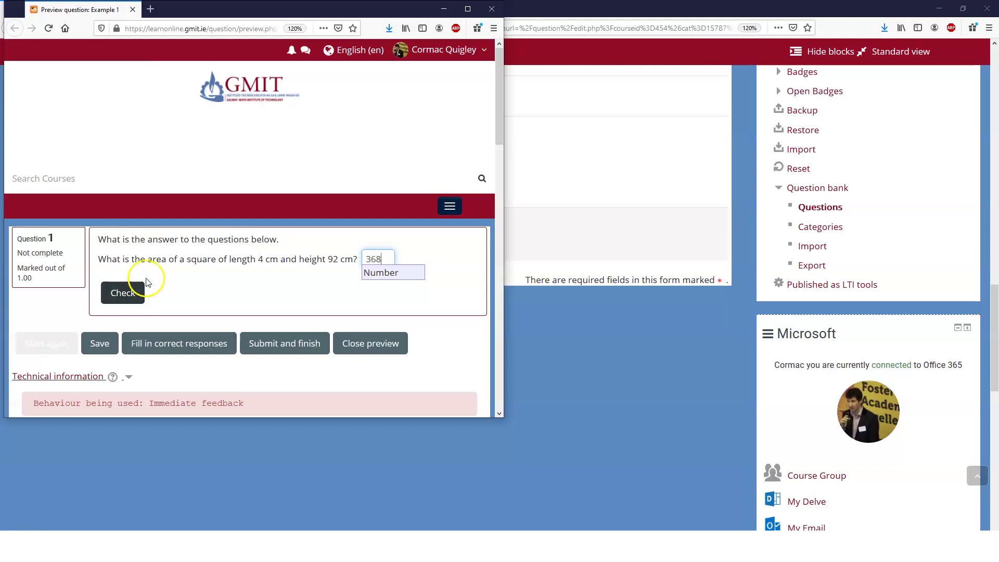
{"action": "left_click", "coordinate": [288, 344]}
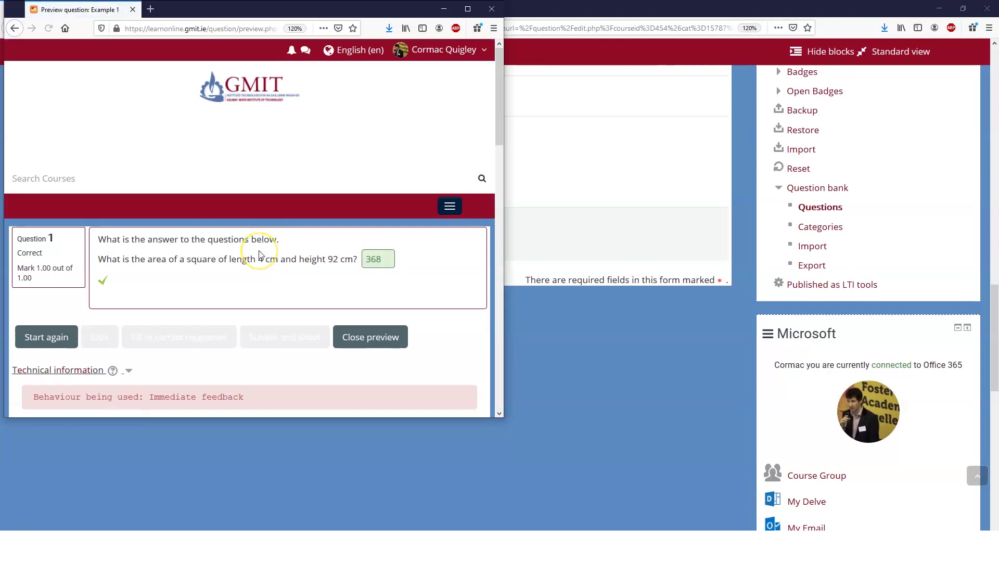
{"action": "left_click", "coordinate": [52, 338]}
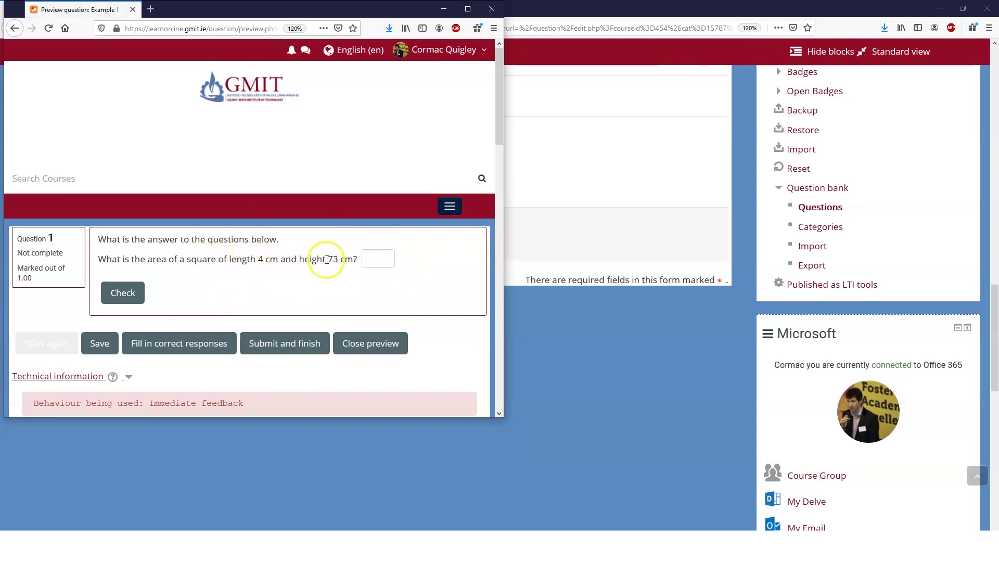
{"action": "left_click", "coordinate": [384, 259]}
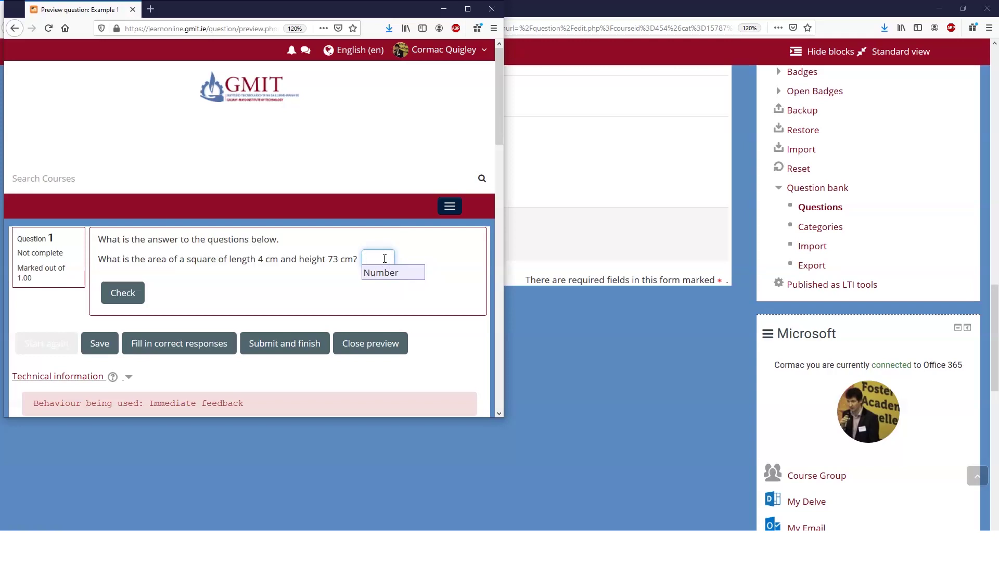
{"action": "left_click", "coordinate": [125, 291]}
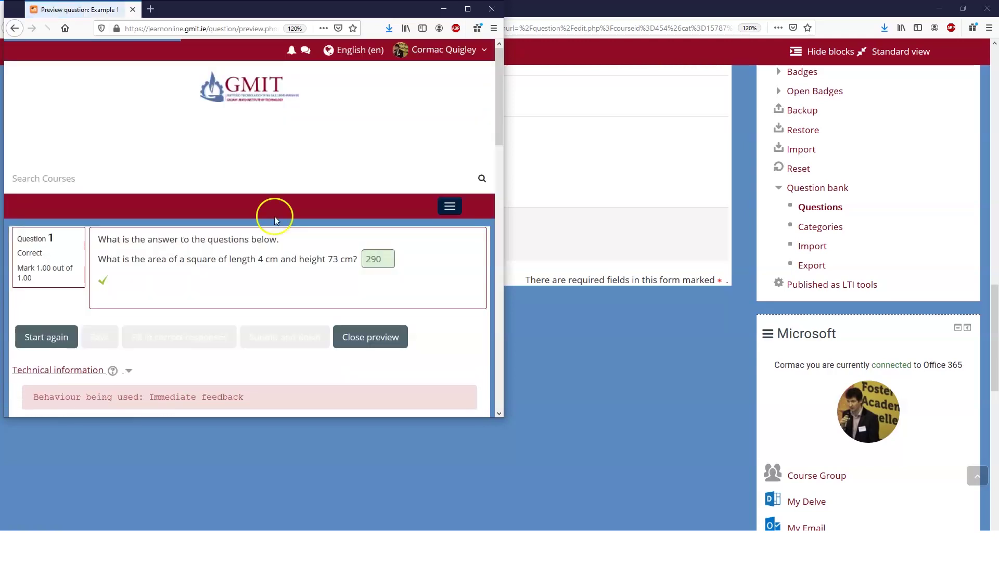
Submit the wrong area 86 on a fresh version, then close the preview
{"action": "left_click", "coordinate": [59, 335]}
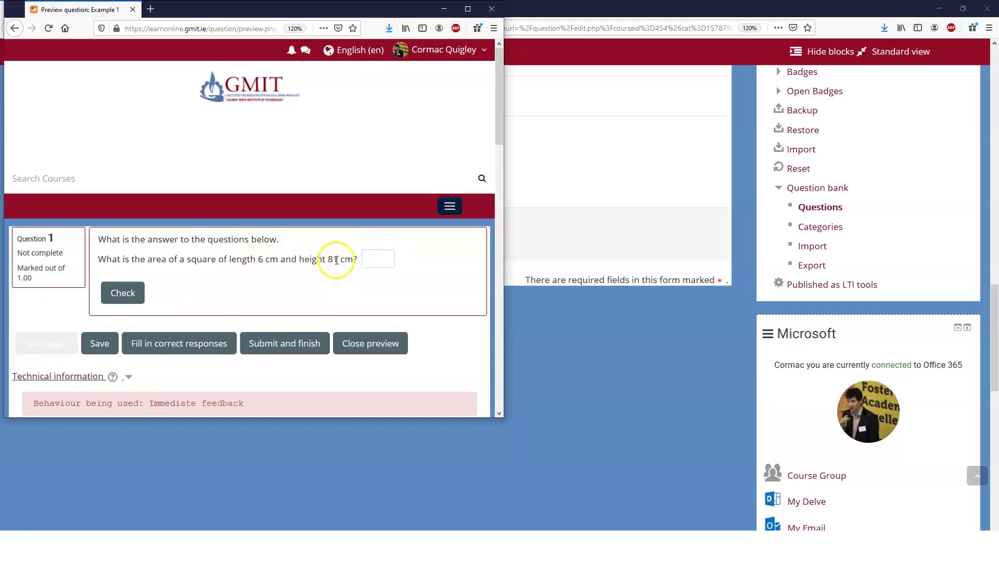
{"action": "left_click", "coordinate": [379, 258]}
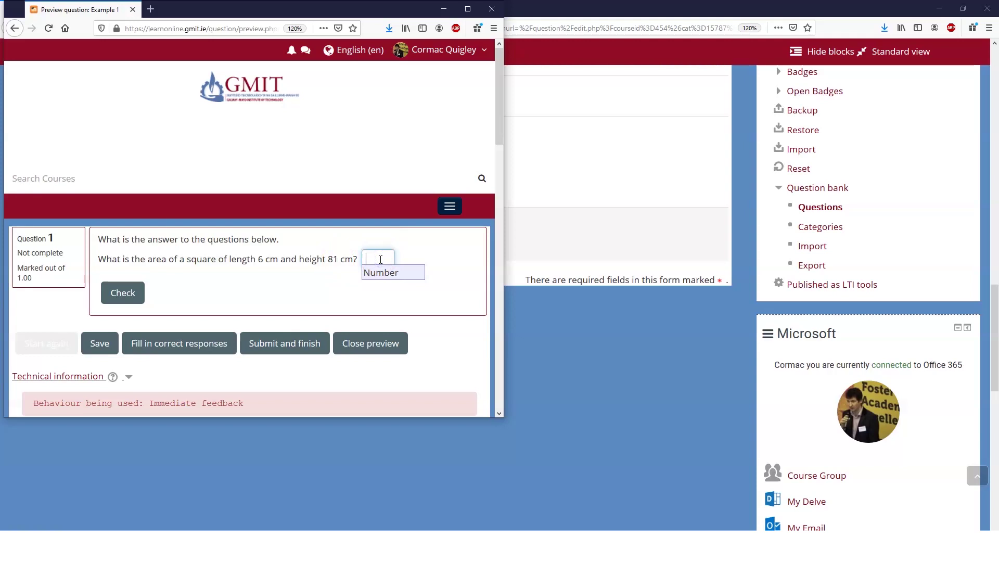
{"action": "left_click", "coordinate": [125, 294]}
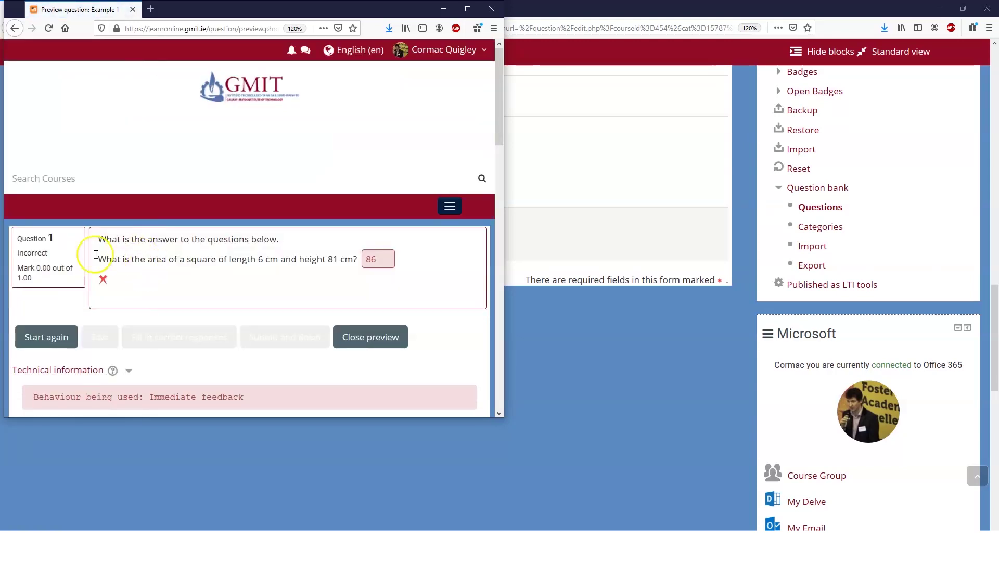
{"action": "left_click", "coordinate": [374, 337]}
{"action": "scroll", "coordinate": [296, 205], "scroll_direction": "up", "scroll_amount": 20}
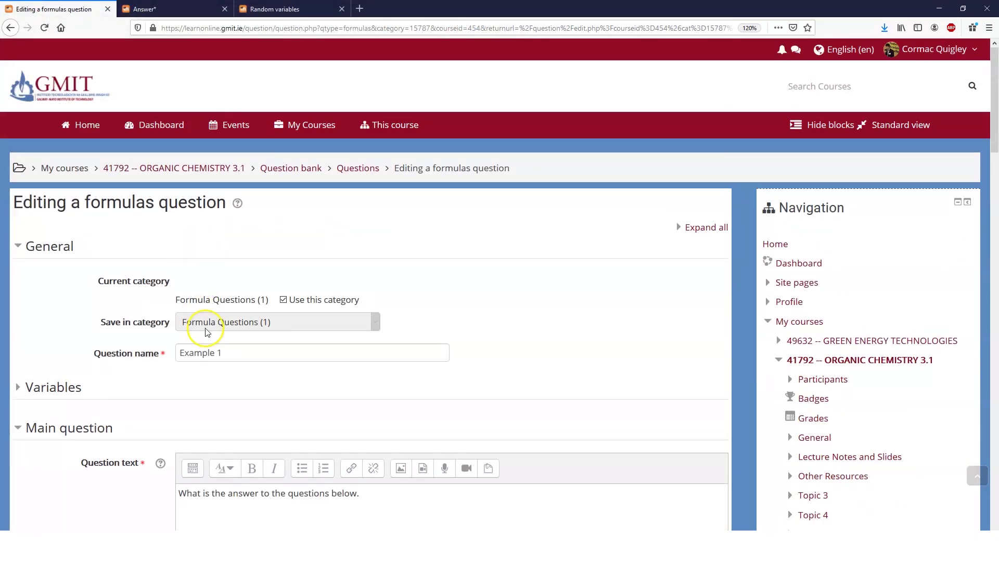
Change Part 1's error tolerance from 0.01 to 0
{"action": "scroll", "coordinate": [201, 325], "scroll_direction": "down", "scroll_amount": 3}
{"action": "scroll", "coordinate": [78, 169], "scroll_direction": "down", "scroll_amount": 8}
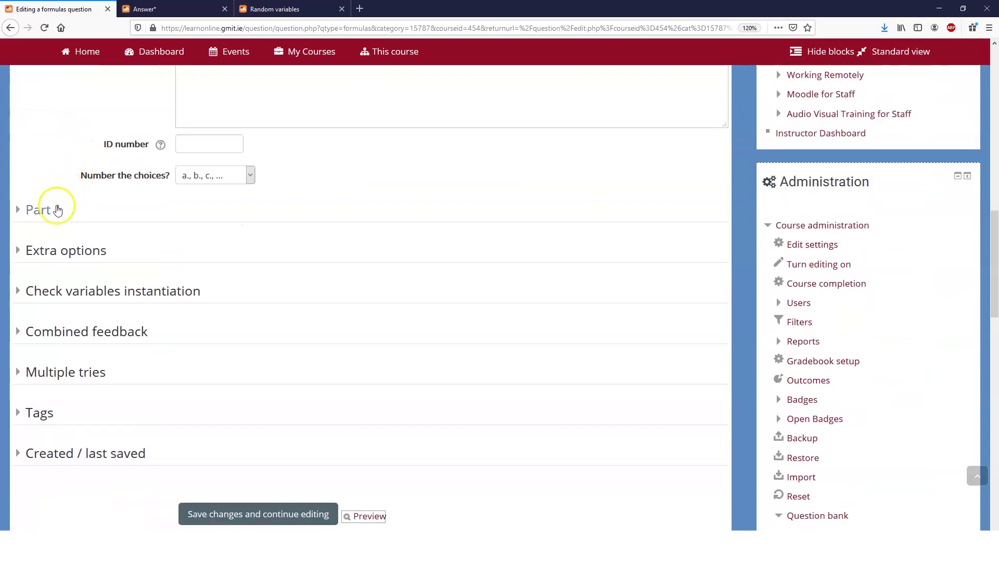
{"action": "left_click", "coordinate": [56, 208]}
{"action": "scroll", "coordinate": [312, 308], "scroll_direction": "down", "scroll_amount": 2}
{"action": "left_click_drag", "start_coordinate": [312, 284], "coordinate": [275, 285]}
{"action": "type", "text": "0"}
{"action": "left_click", "coordinate": [315, 317]}
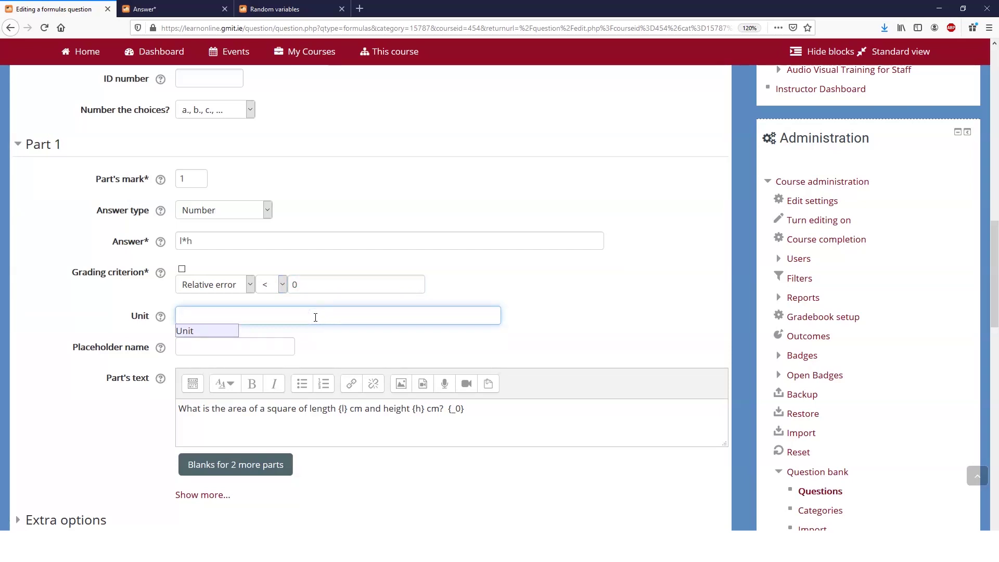
Keep Relative error as Part 1's grading criterion
{"action": "left_click", "coordinate": [250, 283]}
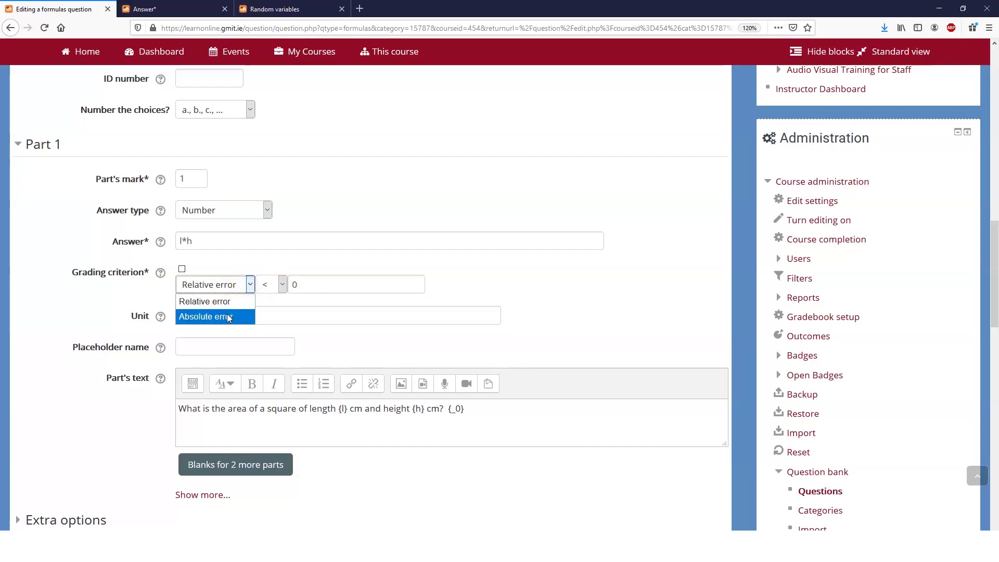
{"action": "left_click", "coordinate": [325, 287]}
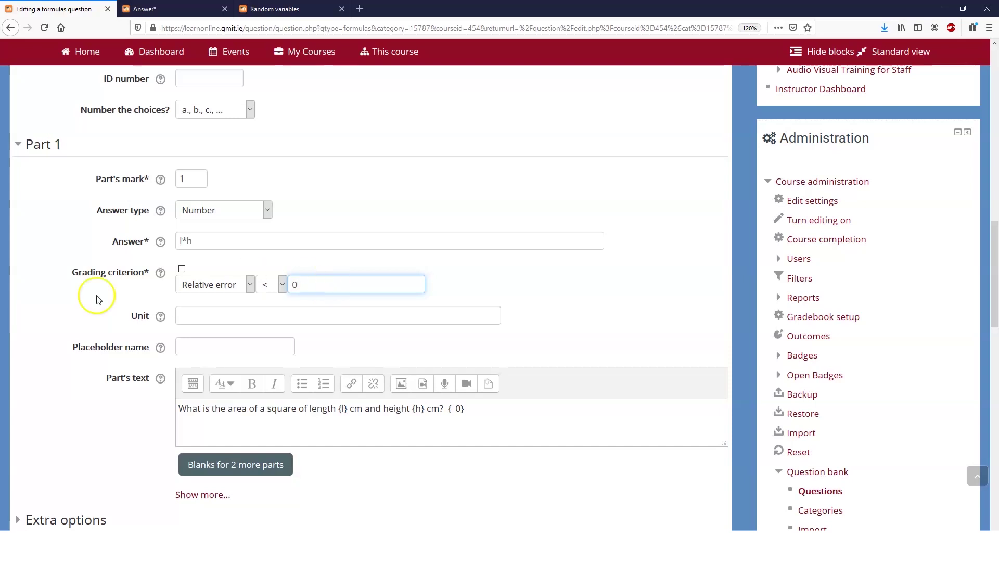
{"action": "left_click", "coordinate": [51, 325]}
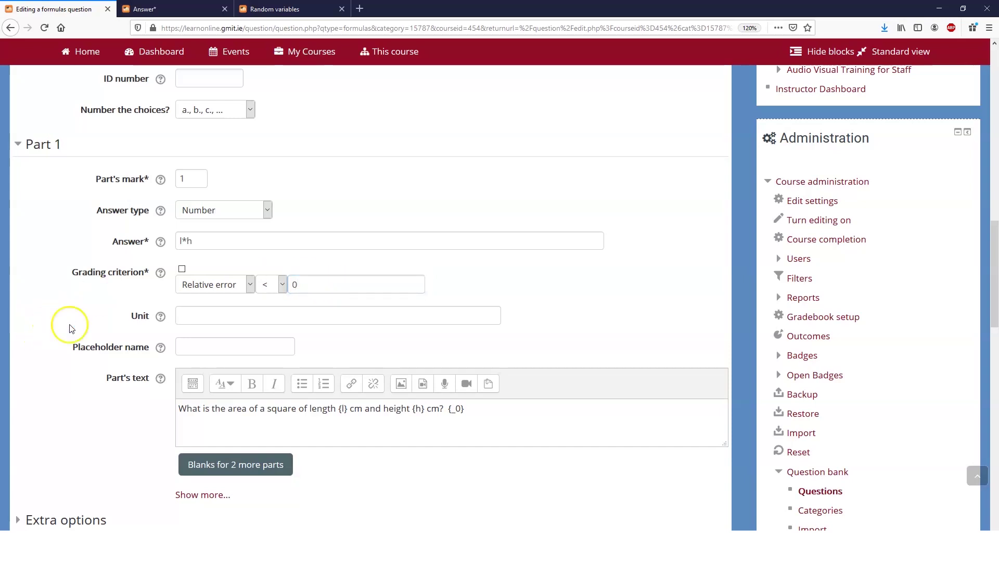
{"action": "scroll", "coordinate": [78, 323], "scroll_direction": "down", "scroll_amount": 4}
{"action": "scroll", "coordinate": [99, 281], "scroll_direction": "up", "scroll_amount": 2}
{"action": "scroll", "coordinate": [102, 283], "scroll_direction": "up", "scroll_amount": 1}
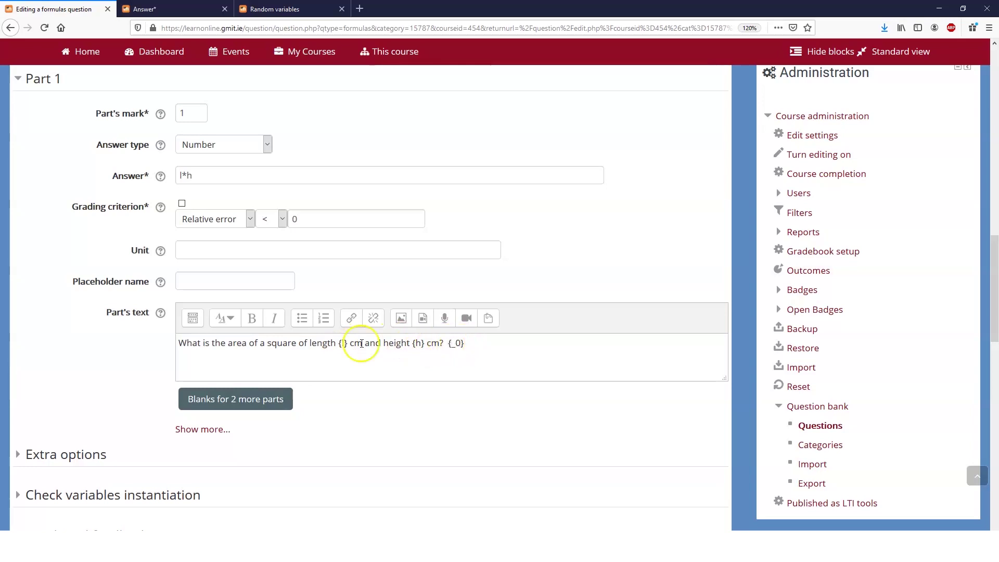
{"action": "scroll", "coordinate": [44, 379], "scroll_direction": "down", "scroll_amount": 3}
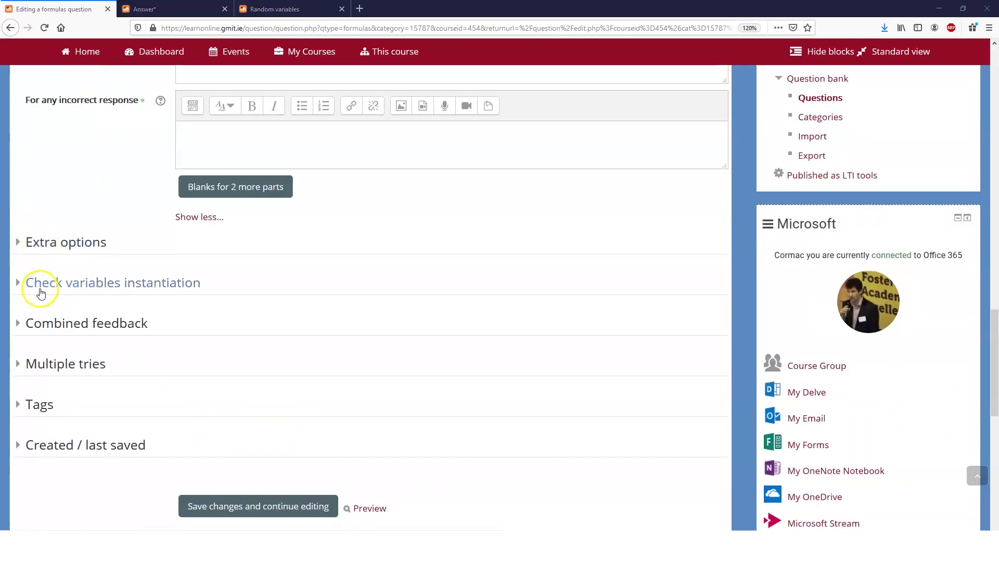
Instantiate 100 datasets and review l 2–8, h 2–98 and areas 4–784
{"action": "left_click", "coordinate": [143, 292]}
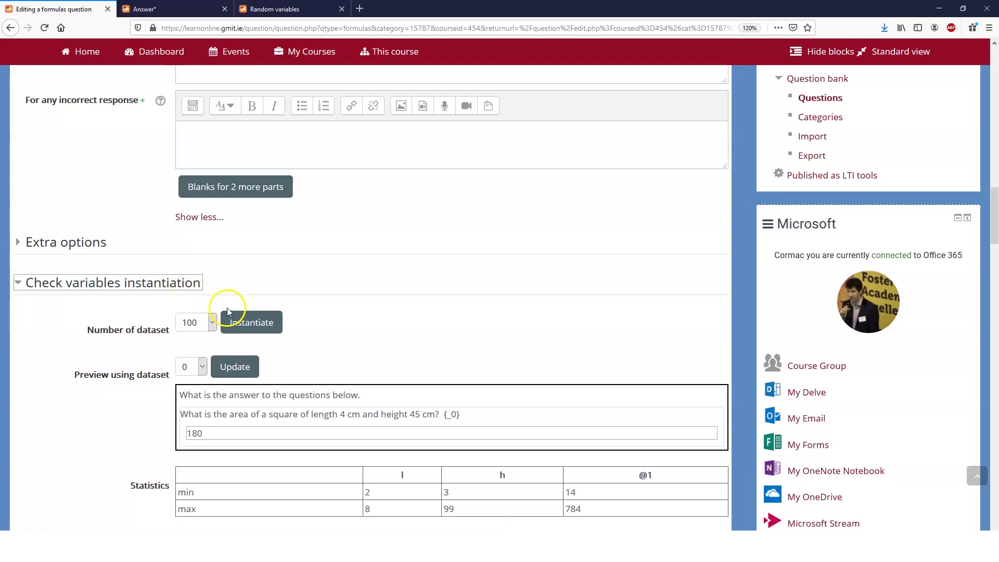
{"action": "left_click", "coordinate": [190, 322]}
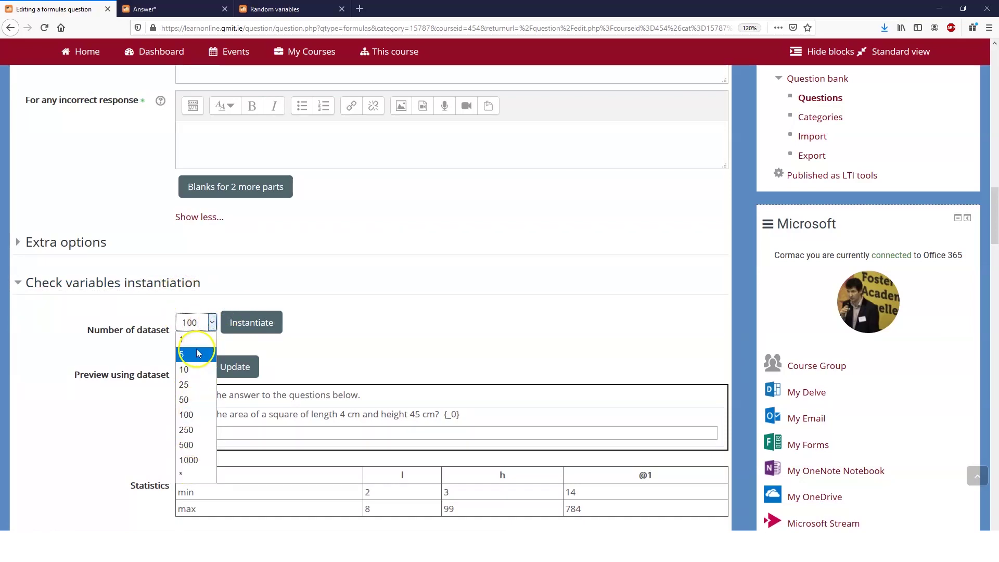
{"action": "left_click", "coordinate": [200, 415]}
{"action": "left_click", "coordinate": [255, 320]}
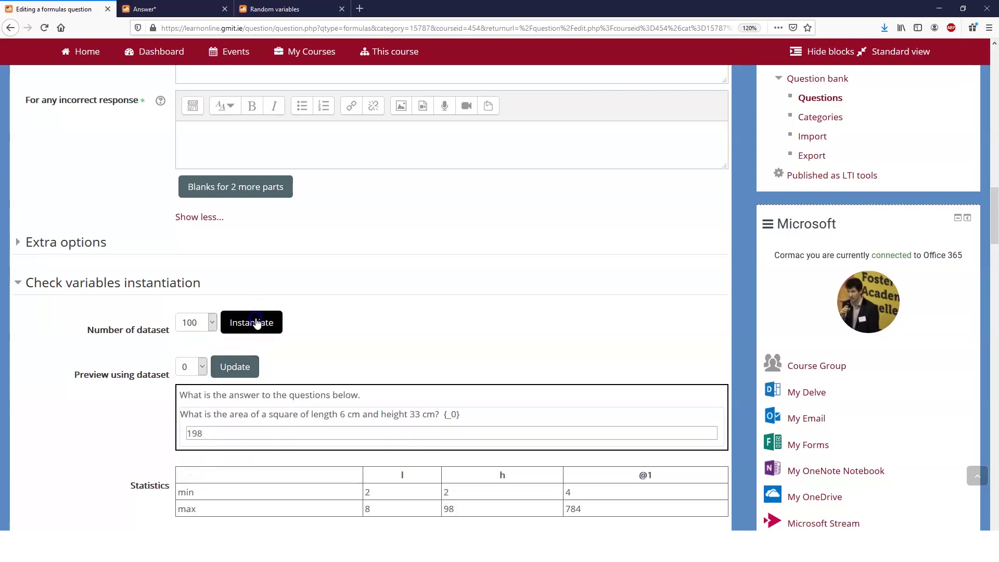
{"action": "scroll", "coordinate": [313, 348], "scroll_direction": "down", "scroll_amount": 2}
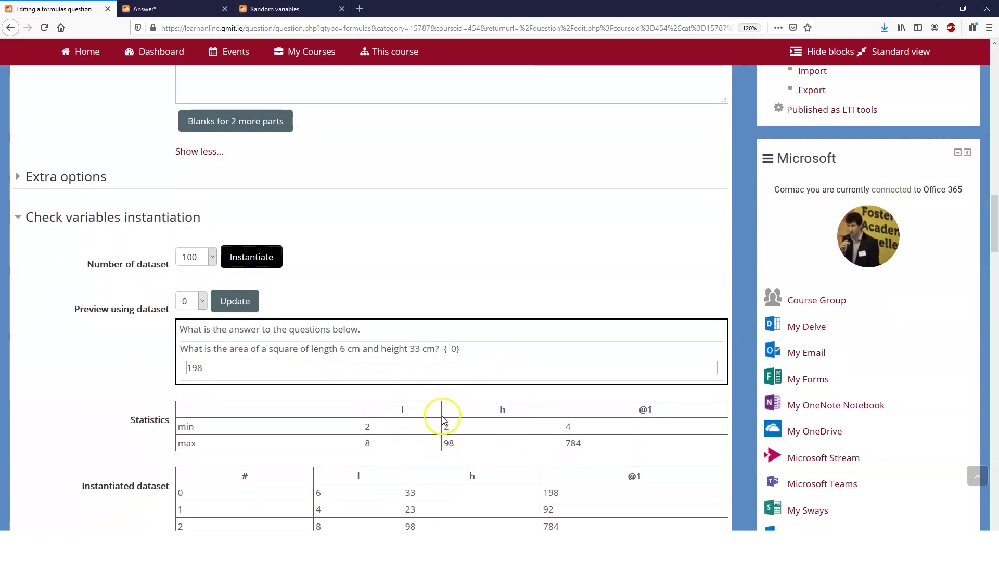
{"action": "scroll", "coordinate": [436, 428], "scroll_direction": "down", "scroll_amount": 3}
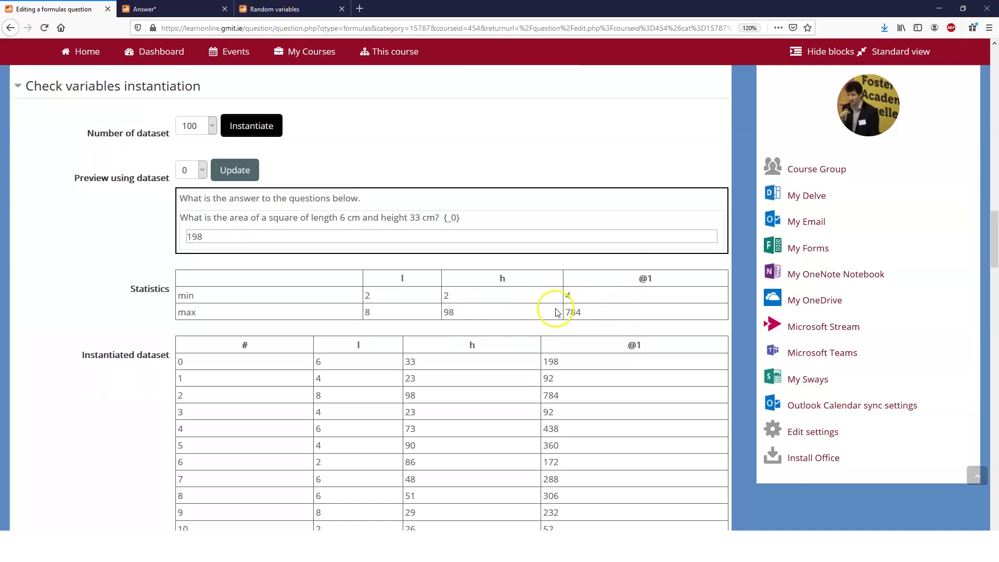
{"action": "scroll", "coordinate": [486, 328], "scroll_direction": "down", "scroll_amount": 15}
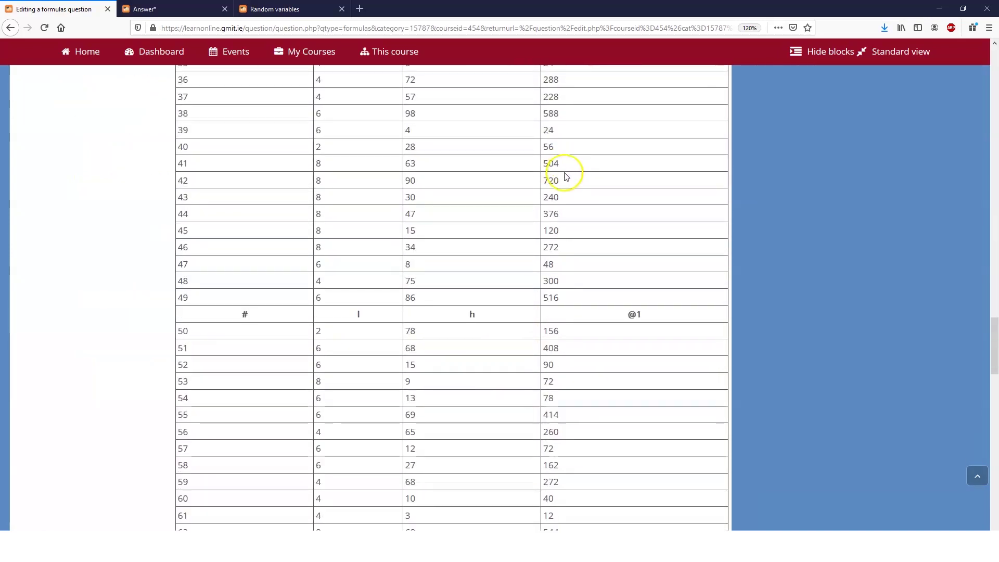
{"action": "scroll", "coordinate": [567, 177], "scroll_direction": "down", "scroll_amount": 15}
{"action": "scroll", "coordinate": [569, 223], "scroll_direction": "up", "scroll_amount": 10}
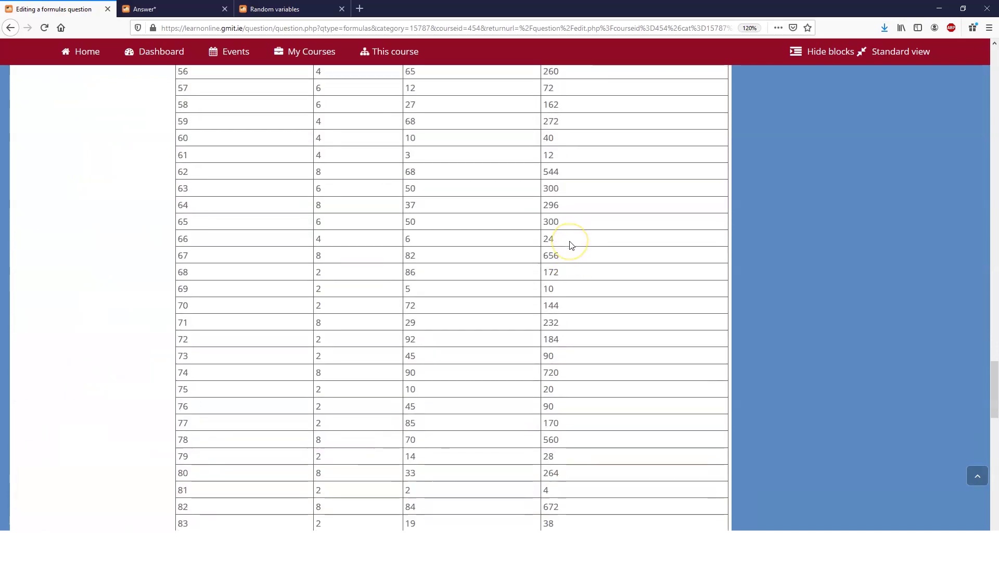
{"action": "scroll", "coordinate": [571, 245], "scroll_direction": "up", "scroll_amount": 12}
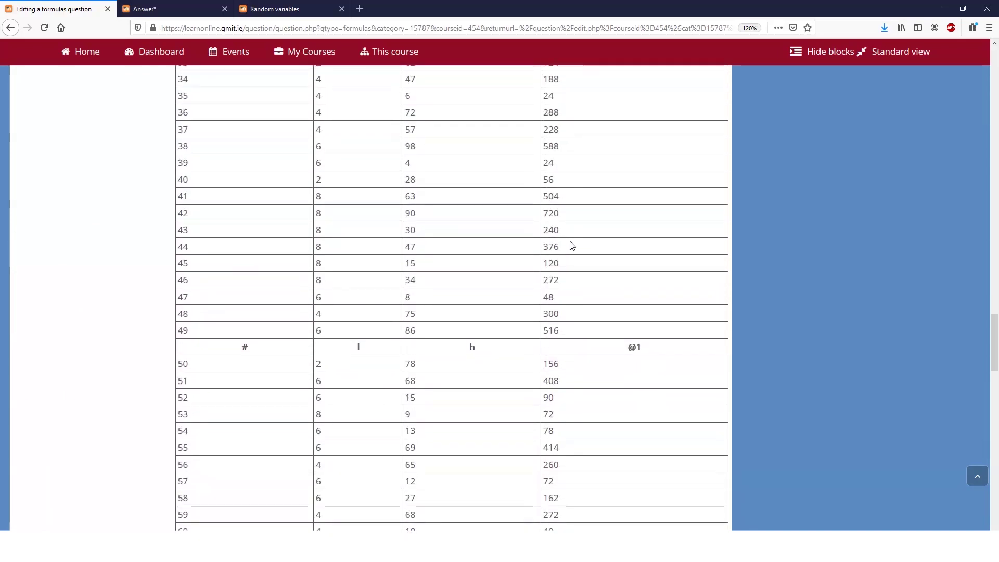
{"action": "scroll", "coordinate": [571, 245], "scroll_direction": "up", "scroll_amount": 10}
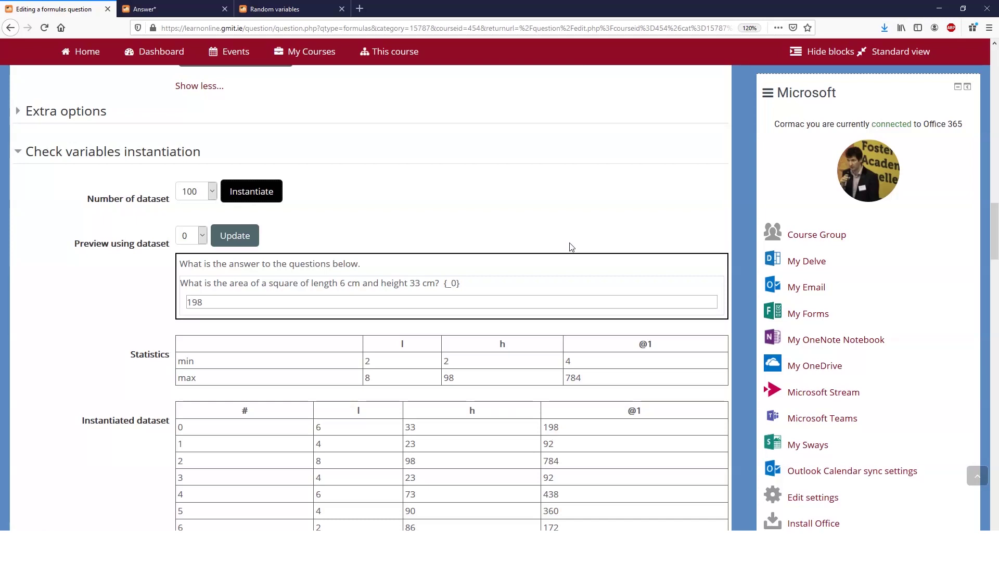
{"action": "left_click", "coordinate": [541, 229]}
{"action": "left_click", "coordinate": [481, 227]}
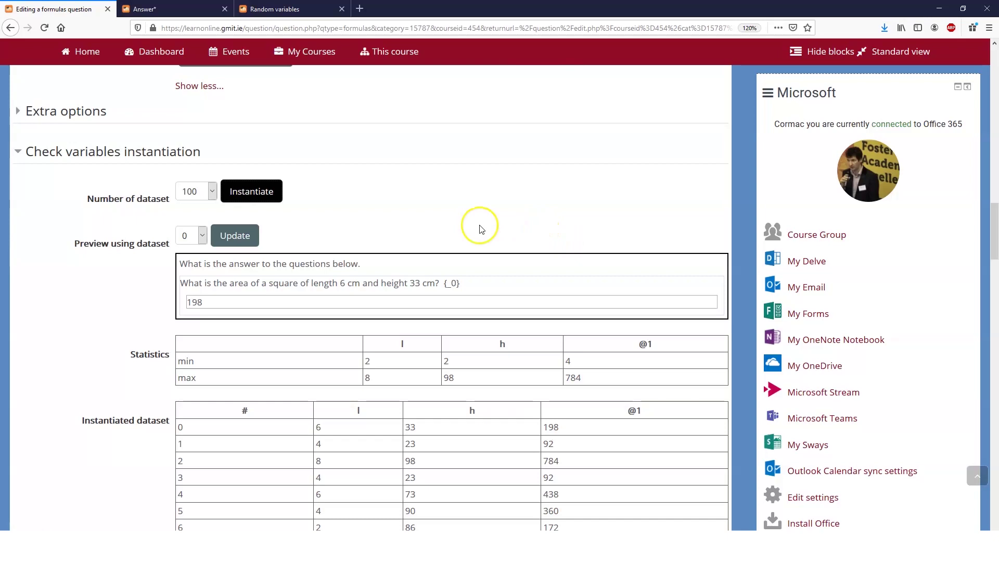